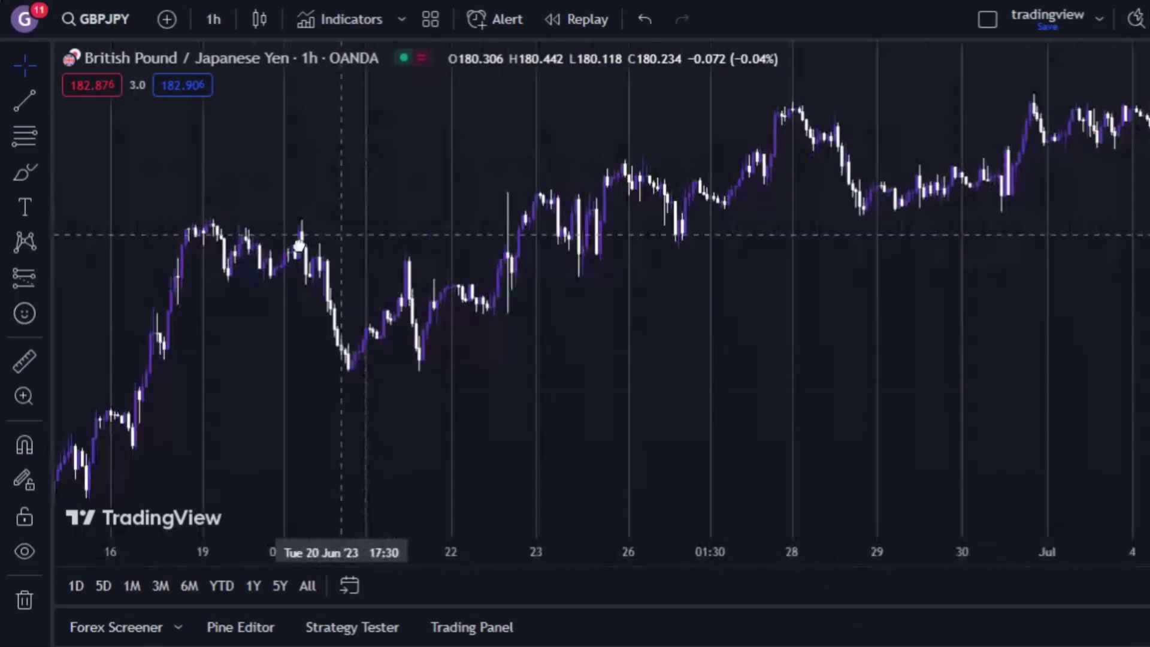
Search indicators for 'golden' and add the Golden Cross strategy.
left_click(347, 21)
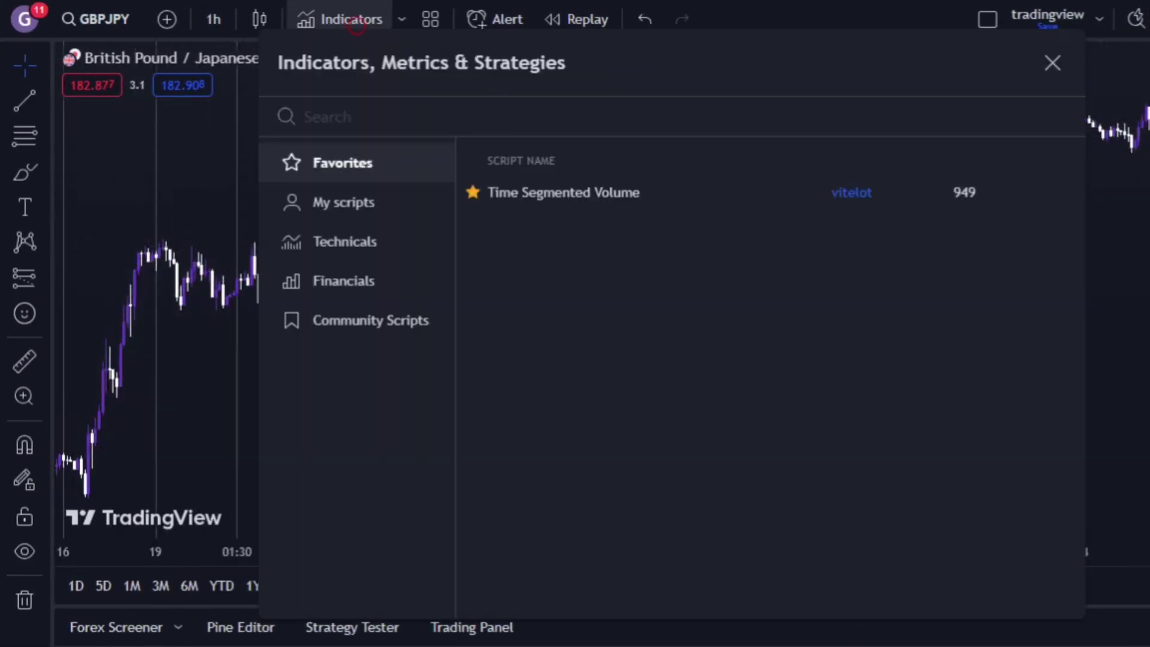
type("golden")
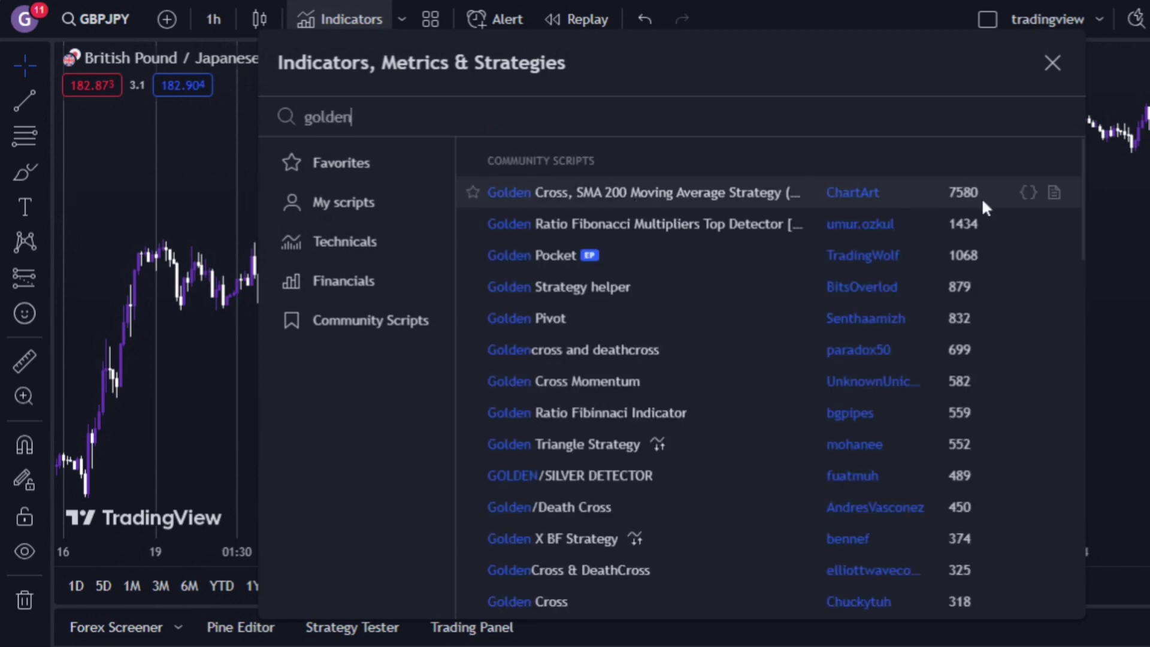
left_click(522, 195)
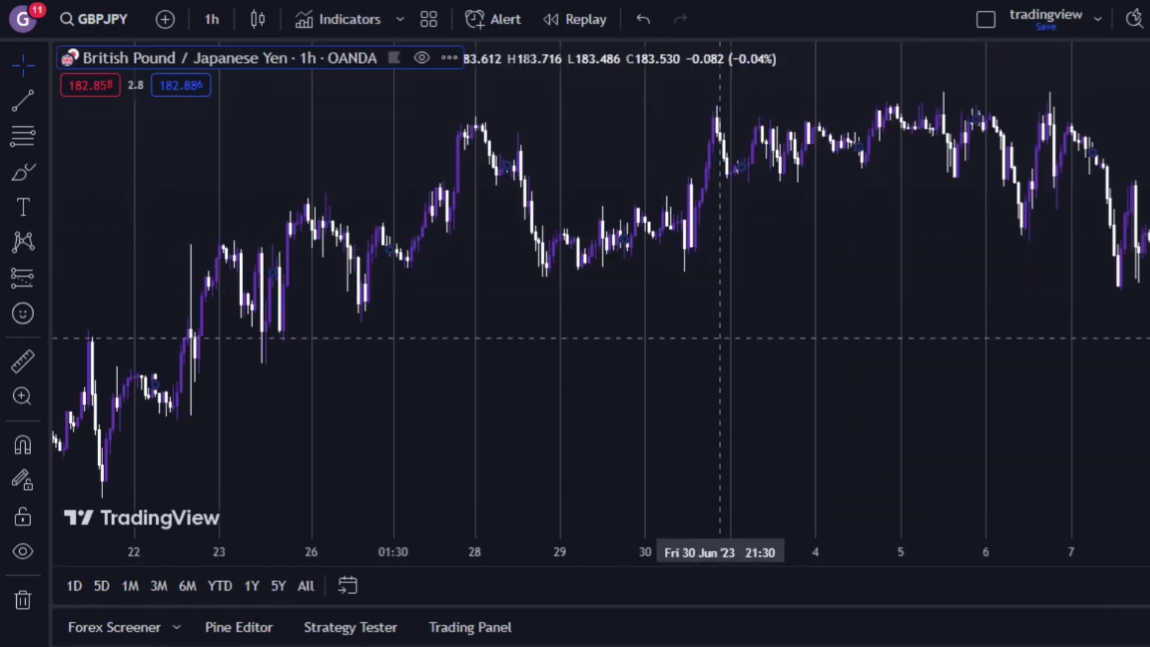
Add the Smoothed Moving Average twice from an 'sm' search and pan to earlier dates.
left_click(348, 19)
type("sm")
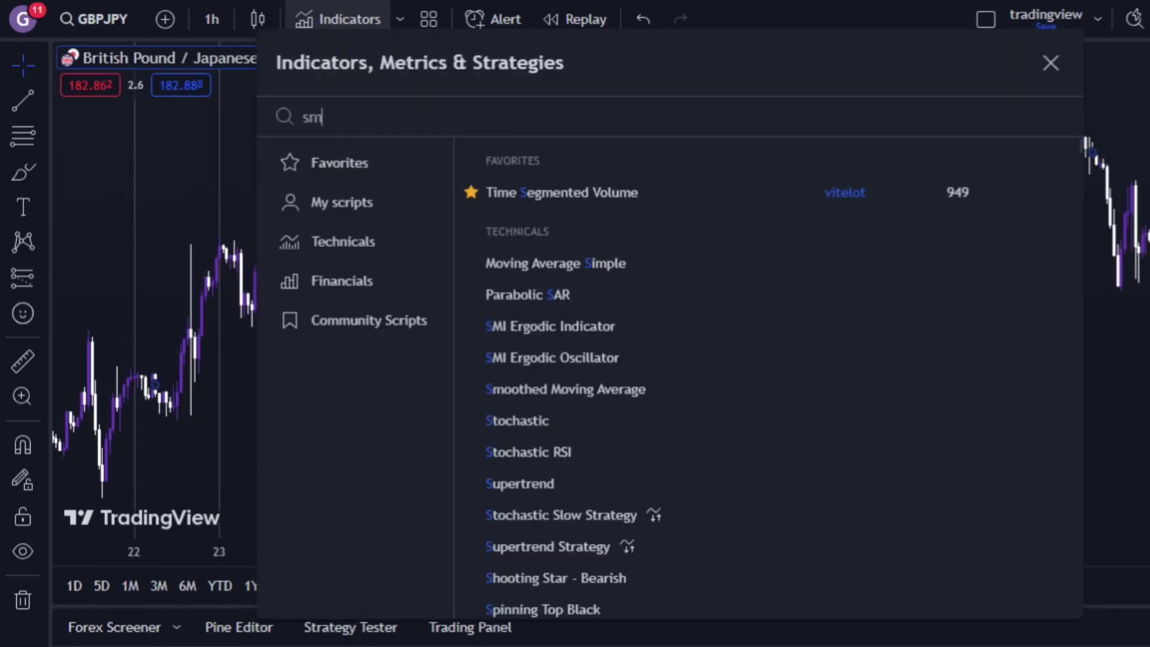
double_click(615, 290)
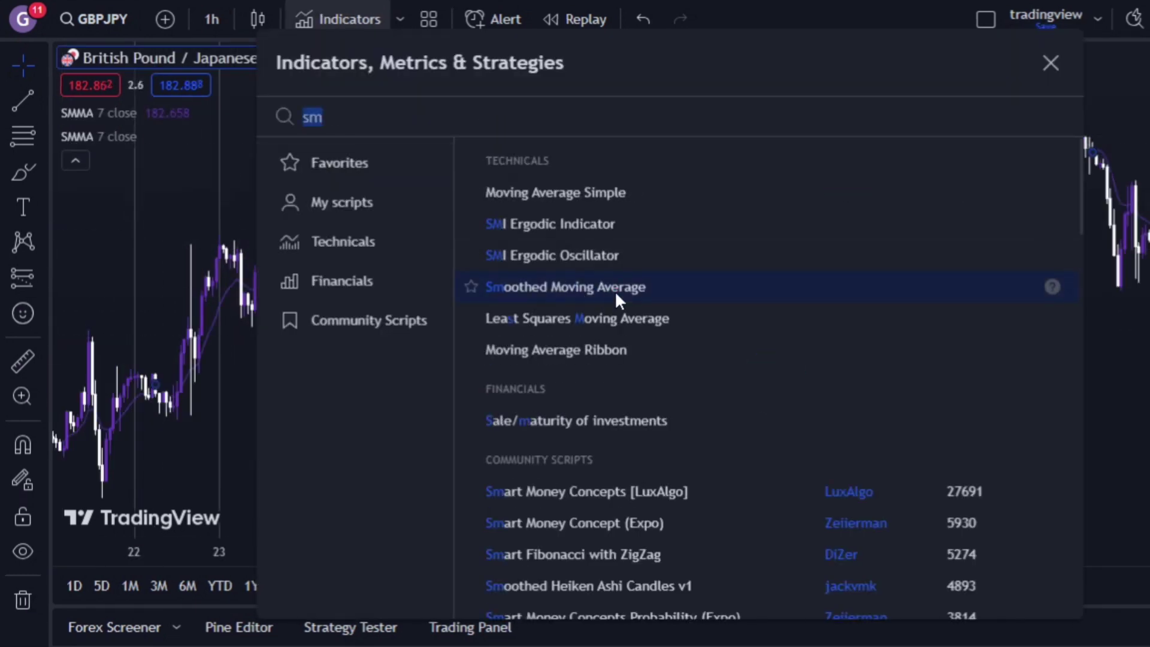
left_click(1050, 60)
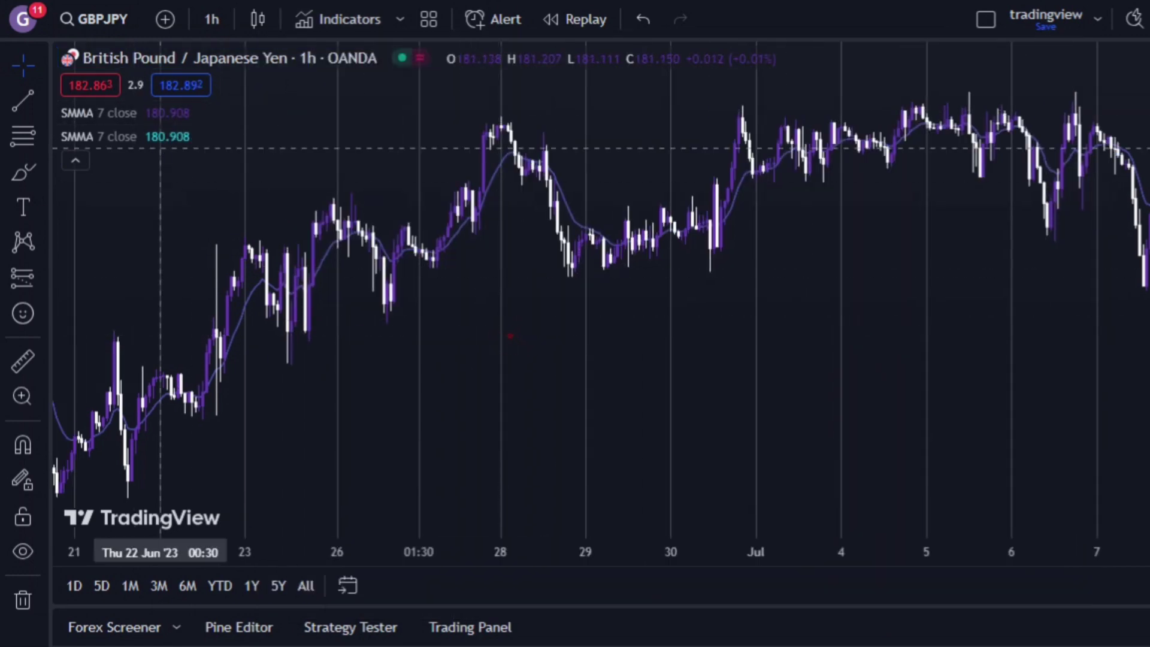
left_click_drag(160, 148, 266, 185)
left_click(186, 114)
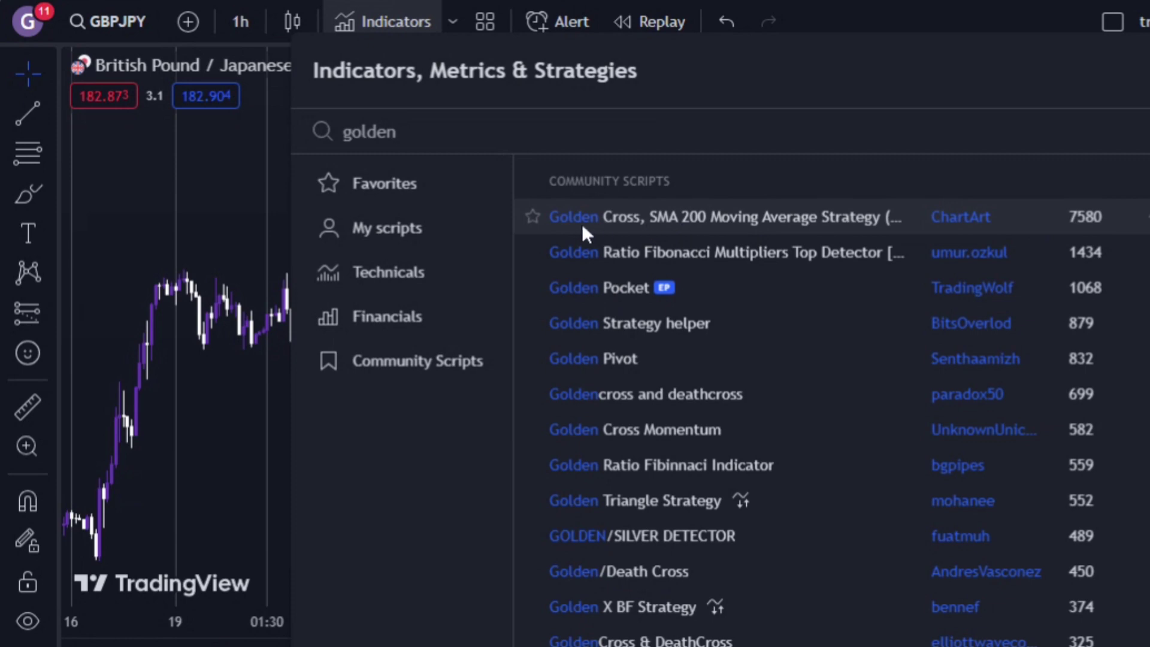
Add Golden Cross SMA 200 with fast length 11, slow length 21, bar colouring off.
left_click(590, 226)
key("Escape")
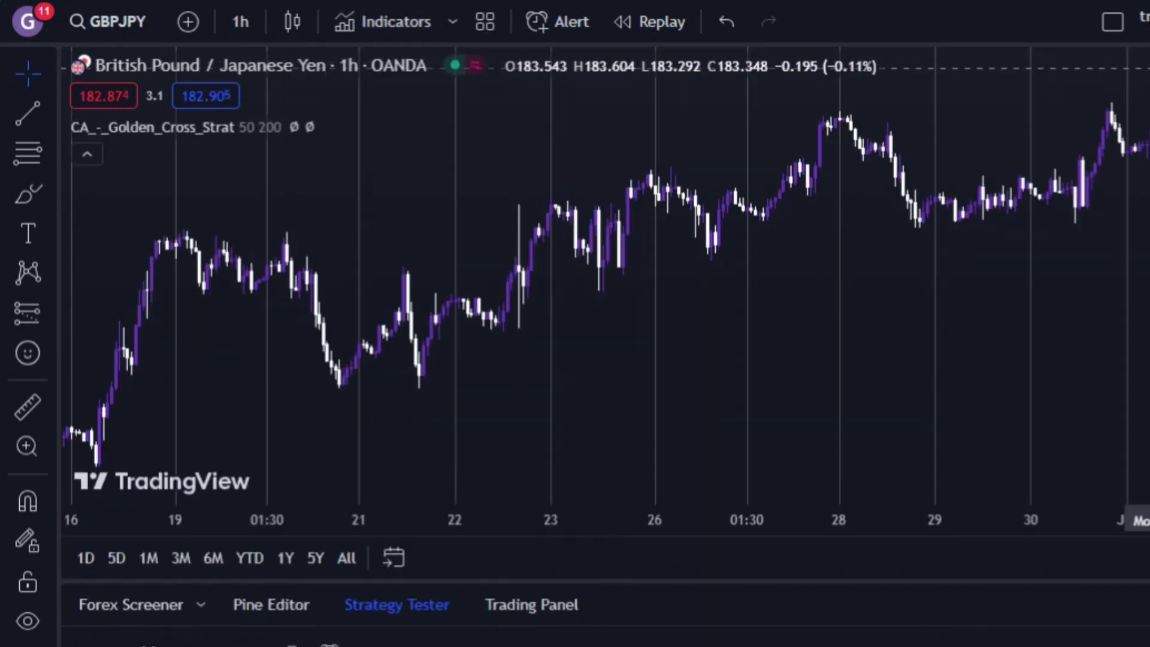
left_click_drag(506, 359, 1001, 162)
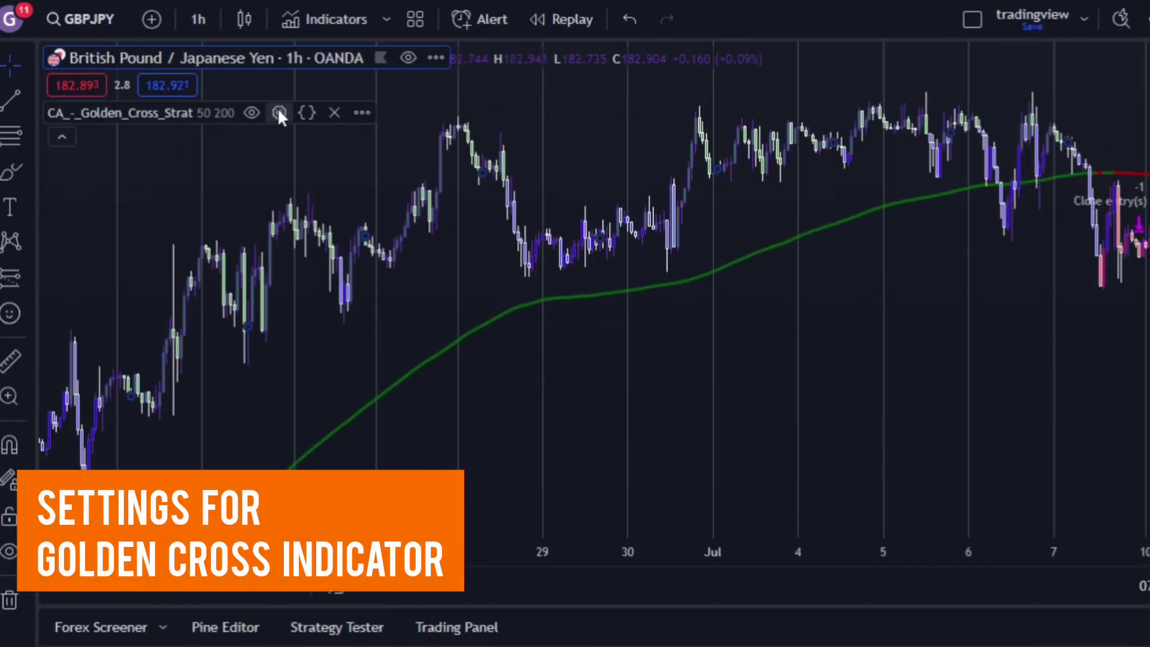
left_click(279, 112)
left_click(498, 256)
double_click(653, 365)
type("11")
left_click(611, 424)
type("21")
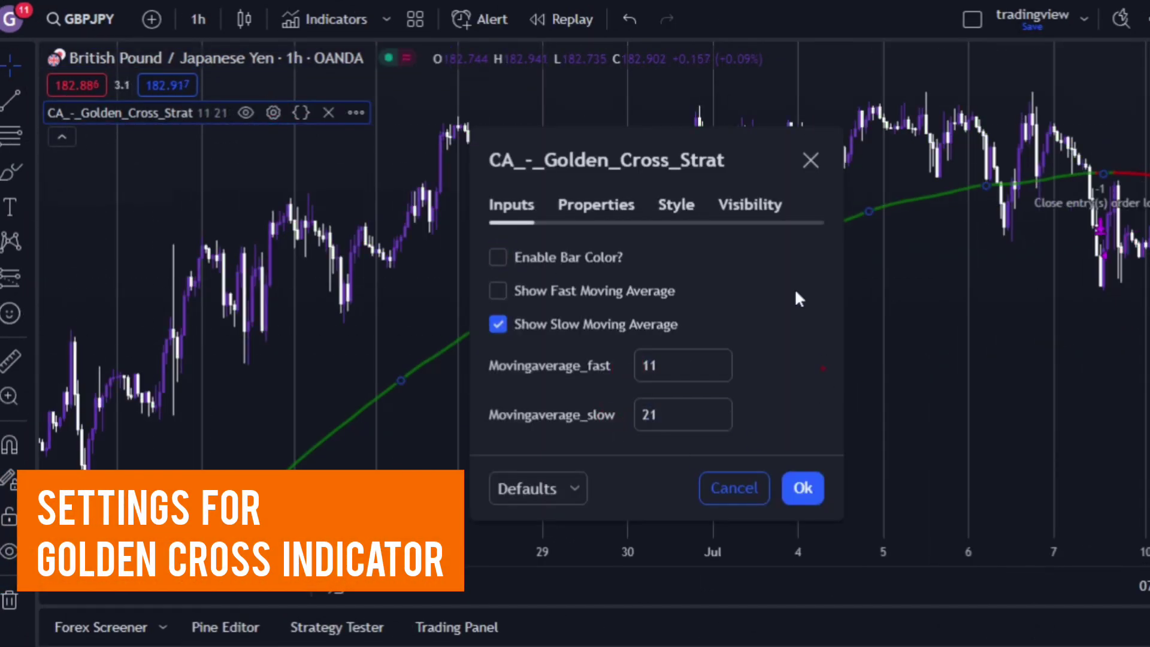
Hide the strategy's trades on chart, signal labels and quantity in its Style options.
left_click(596, 204)
left_click(671, 94)
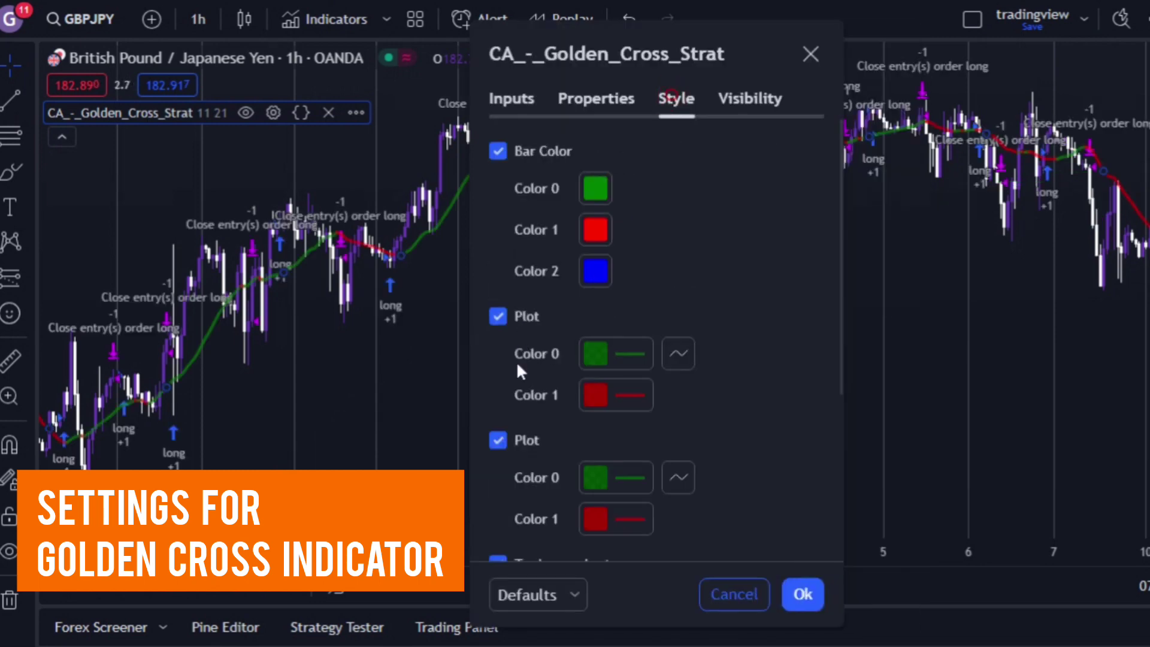
scroll(513, 363, "down", 3)
left_click(498, 367)
left_click(498, 401)
left_click(497, 434)
scroll(601, 420, "down", 2)
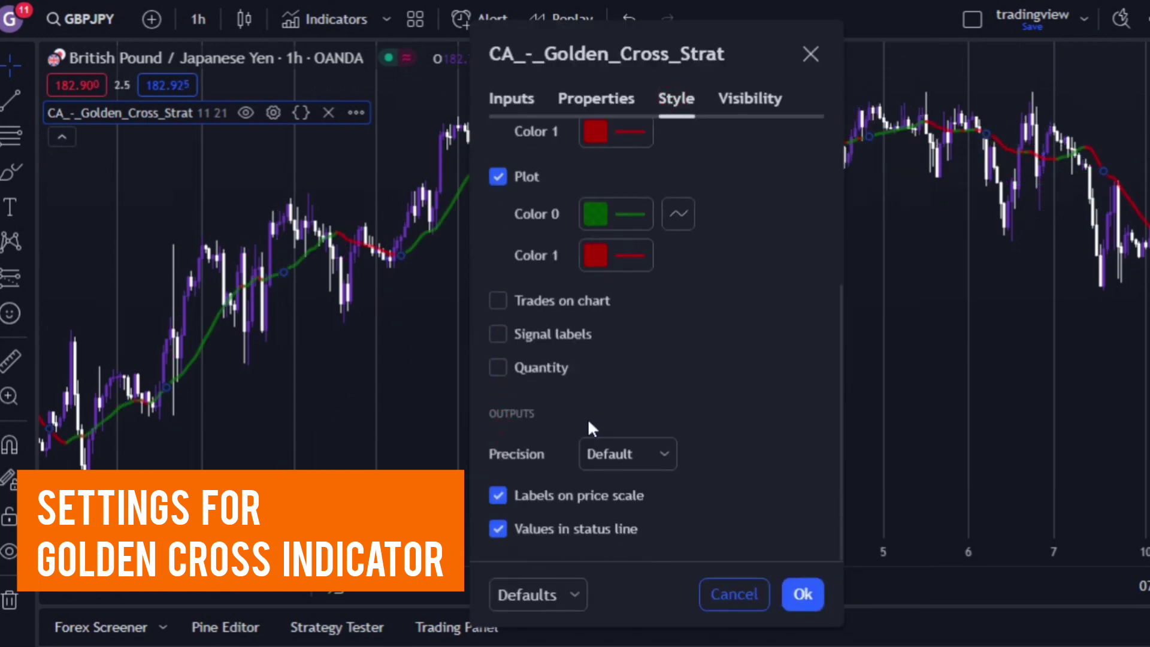
scroll(591, 431, "up", 4)
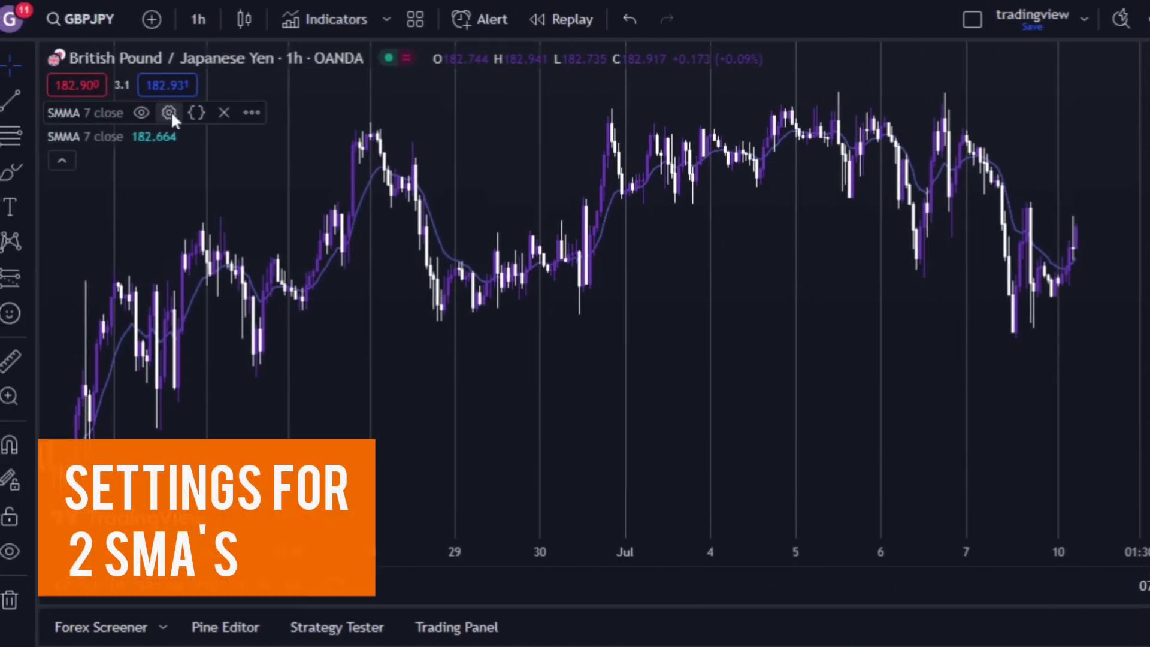
Set the first SMMA to length 11 with a thicker white line.
left_click(169, 113)
left_click(512, 200)
left_click(576, 199)
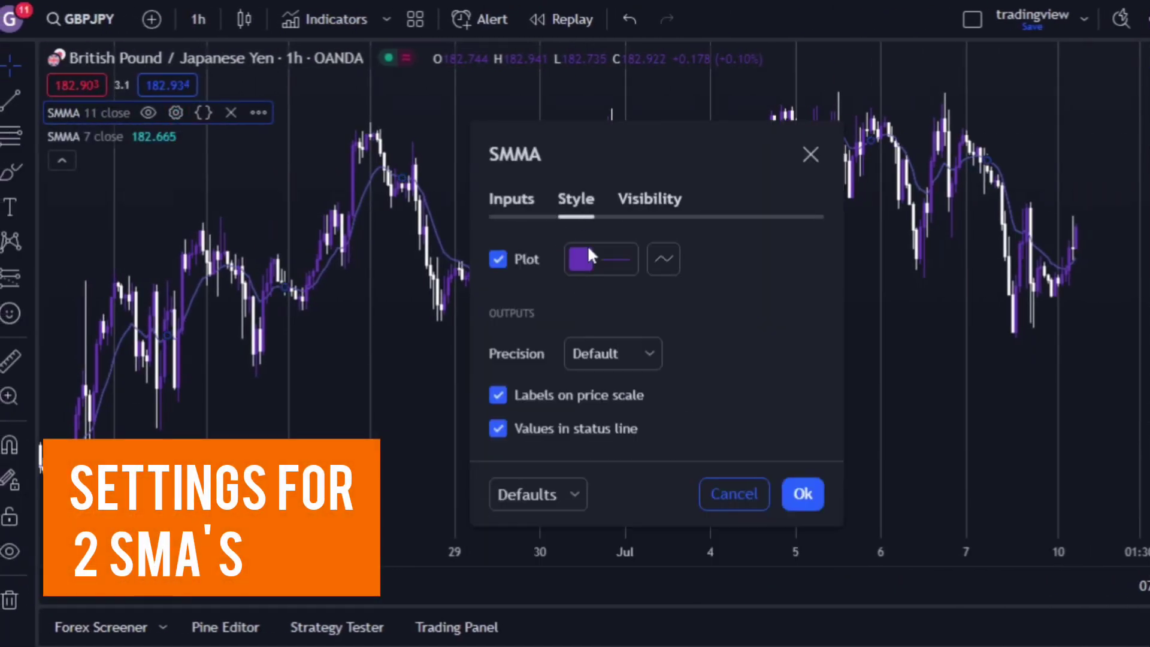
left_click(600, 258)
left_click(736, 264)
left_click(601, 258)
left_click(712, 623)
left_click(757, 264)
left_click(803, 494)
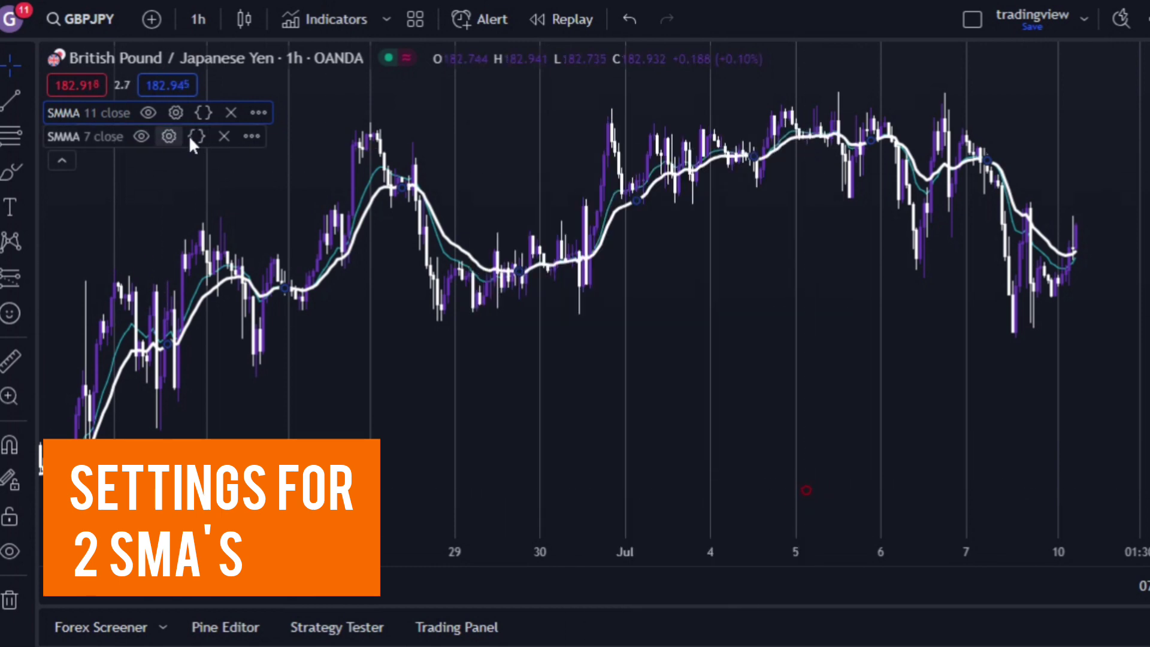
Set the second SMMA to length 21 with a new colour and thicker line.
left_click(169, 136)
left_click(509, 198)
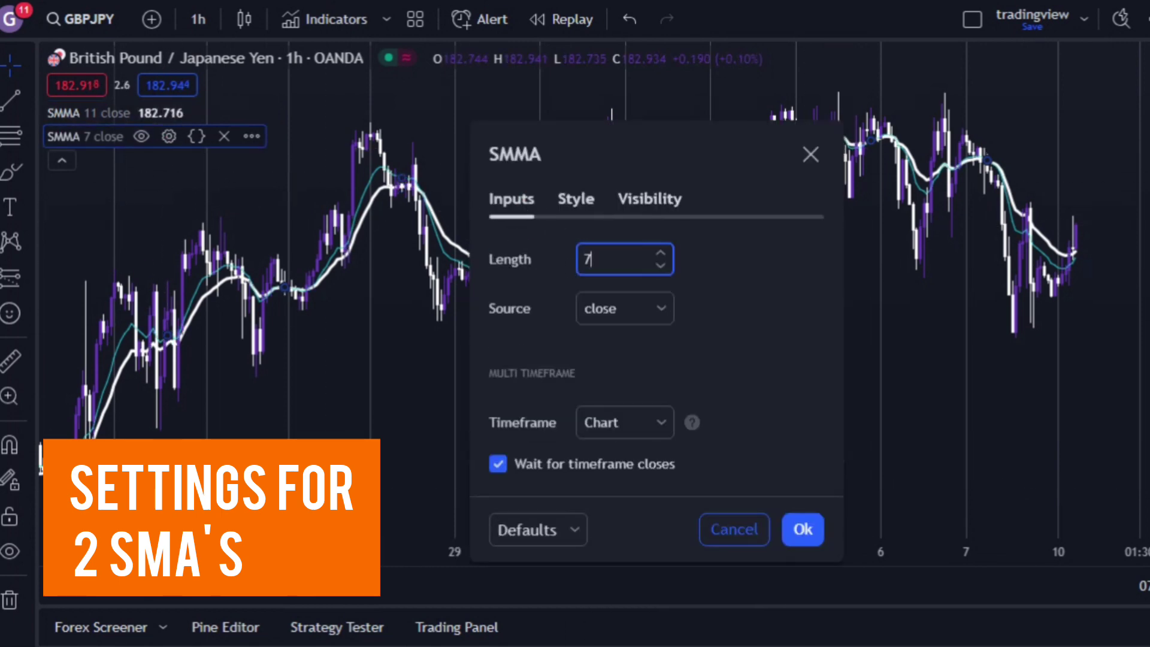
left_click(569, 199)
left_click(601, 254)
left_click(713, 250)
left_click(602, 259)
left_click(714, 622)
left_click(828, 473)
left_click(809, 495)
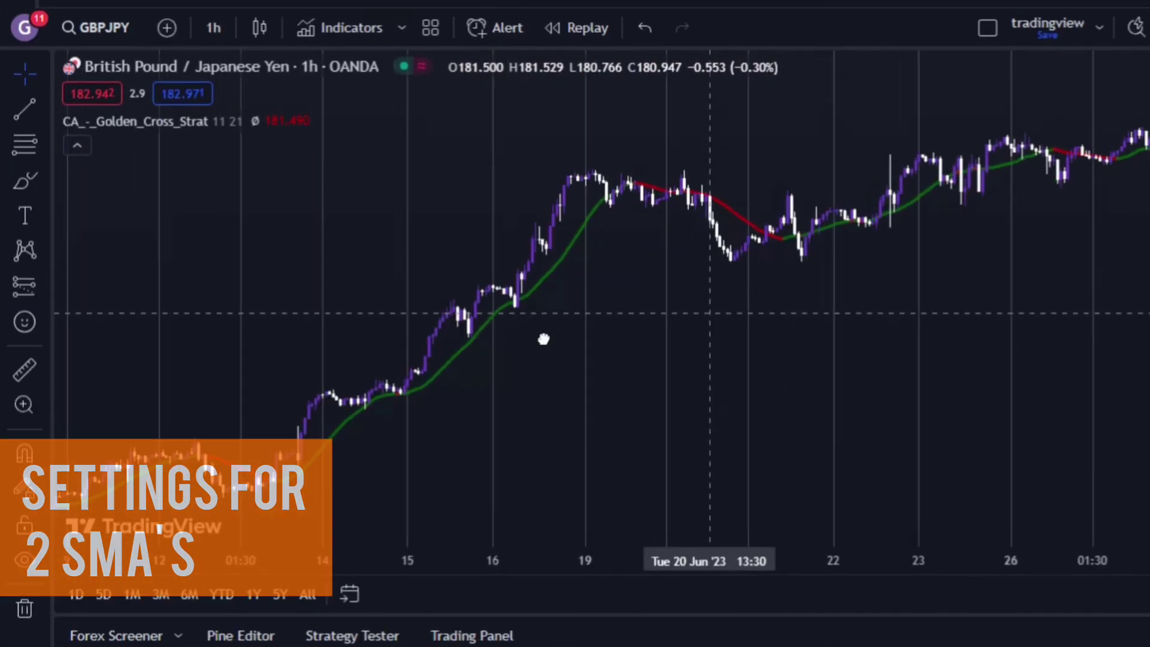
left_click_drag(544, 336, 500, 336)
Add a length-30 Chande Momentum Oscillator and pan the daily chart to Jul 2021–Jul 2022.
left_click(339, 19)
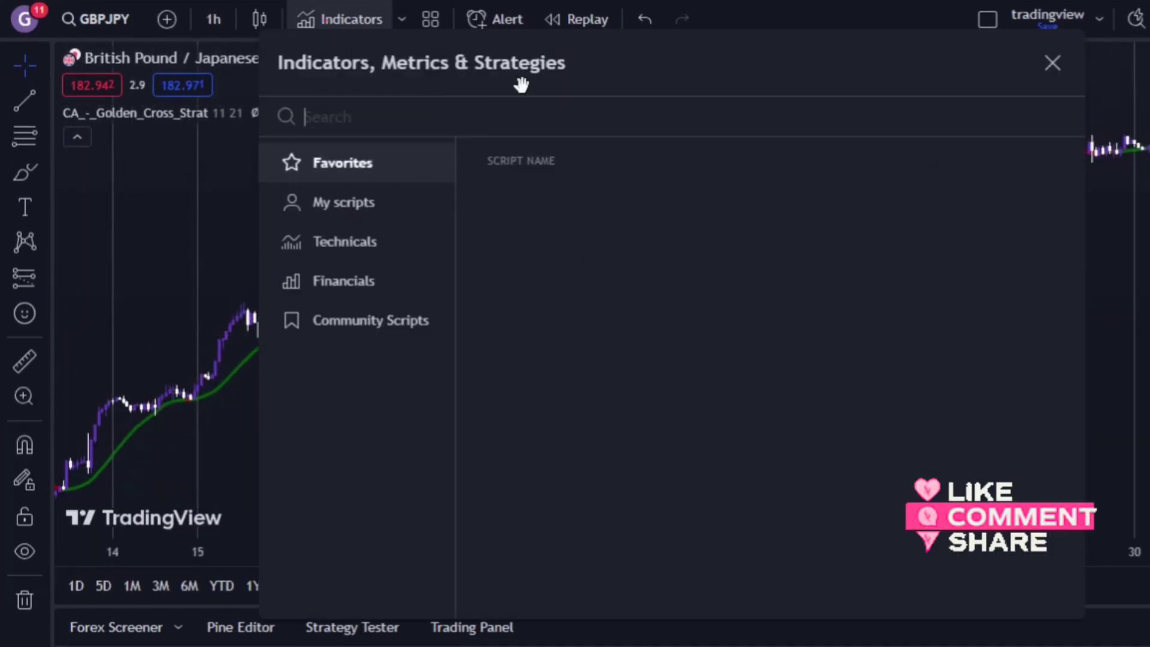
type("mom")
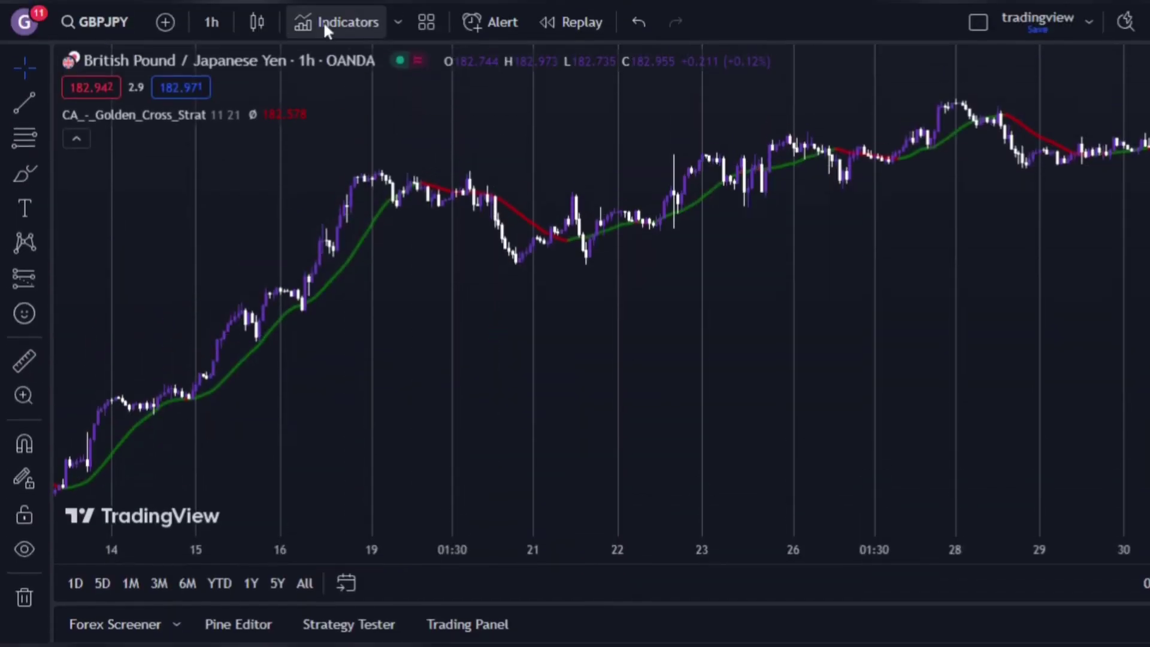
left_click(322, 22)
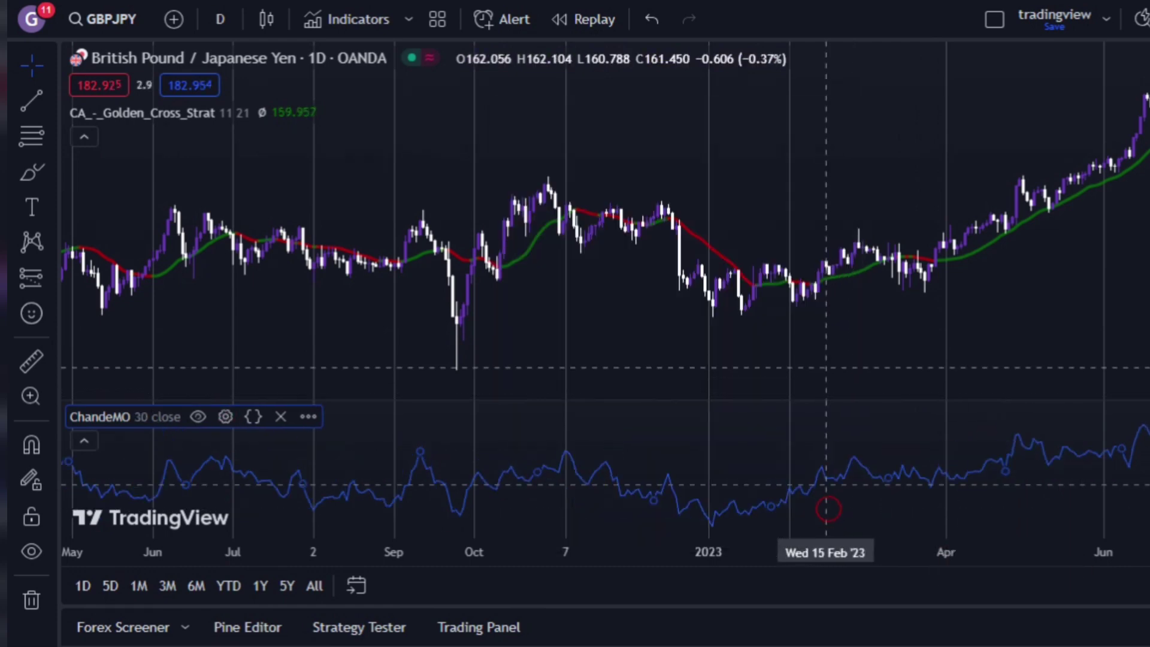
left_click_drag(678, 357, 953, 314)
left_click_drag(755, 339, 988, 327)
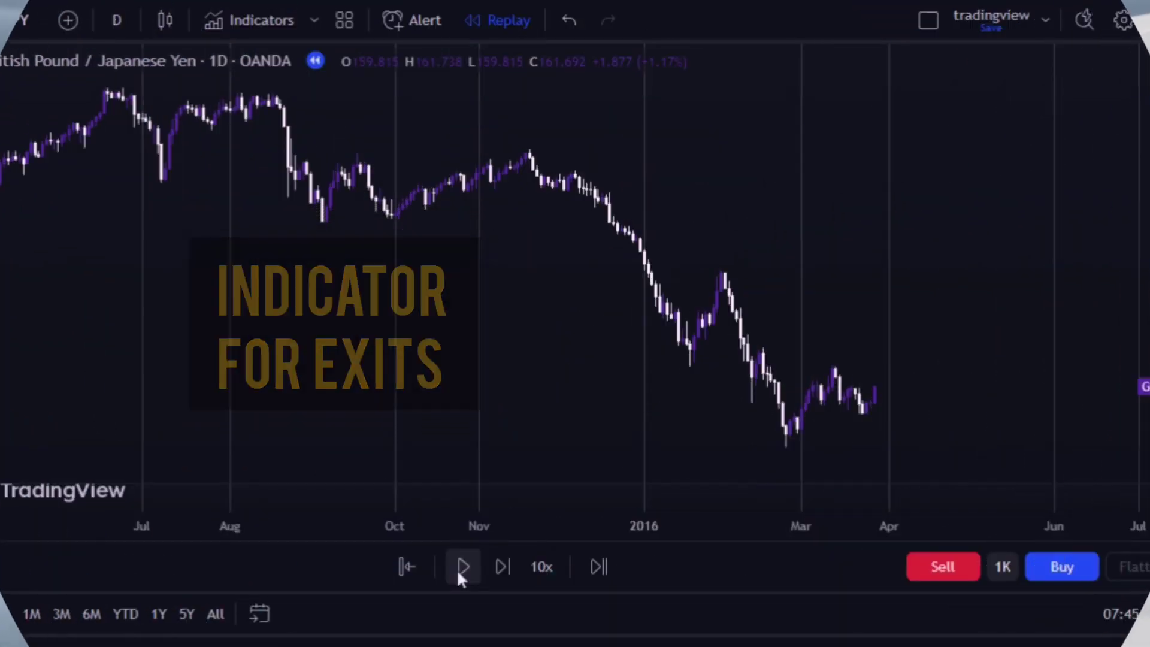
Start the bar replay playing and bring back the indicators search.
left_click(461, 569)
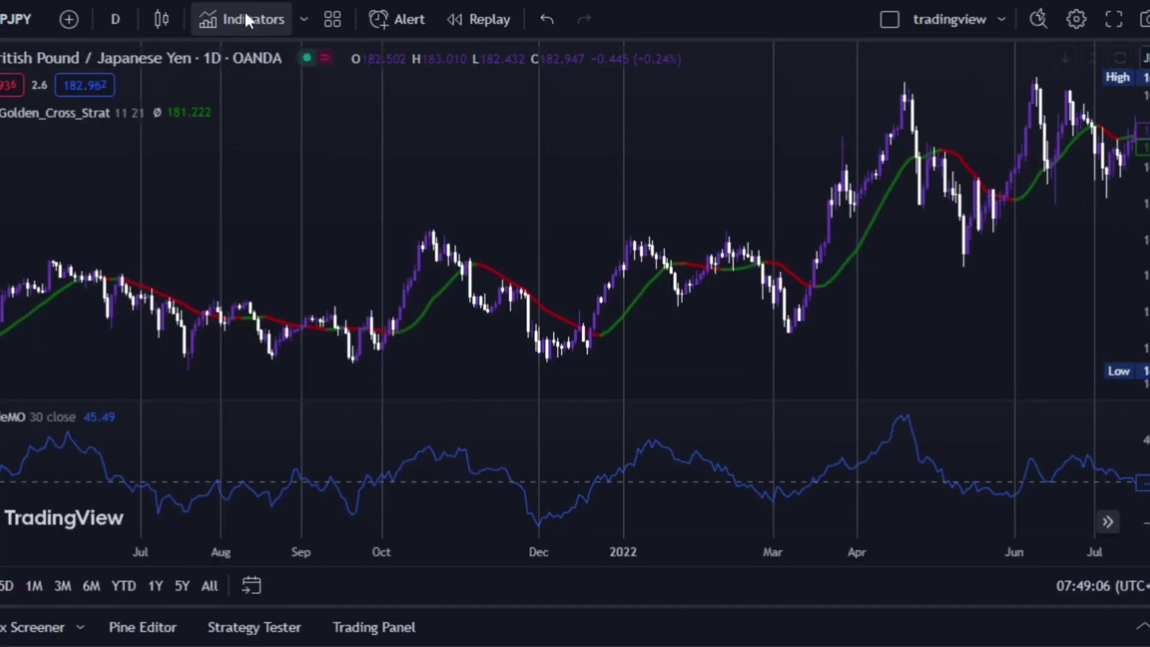
left_click(246, 20)
Add an RSI pane and switch the USD/JPY chart to 15 minutes.
type("R")
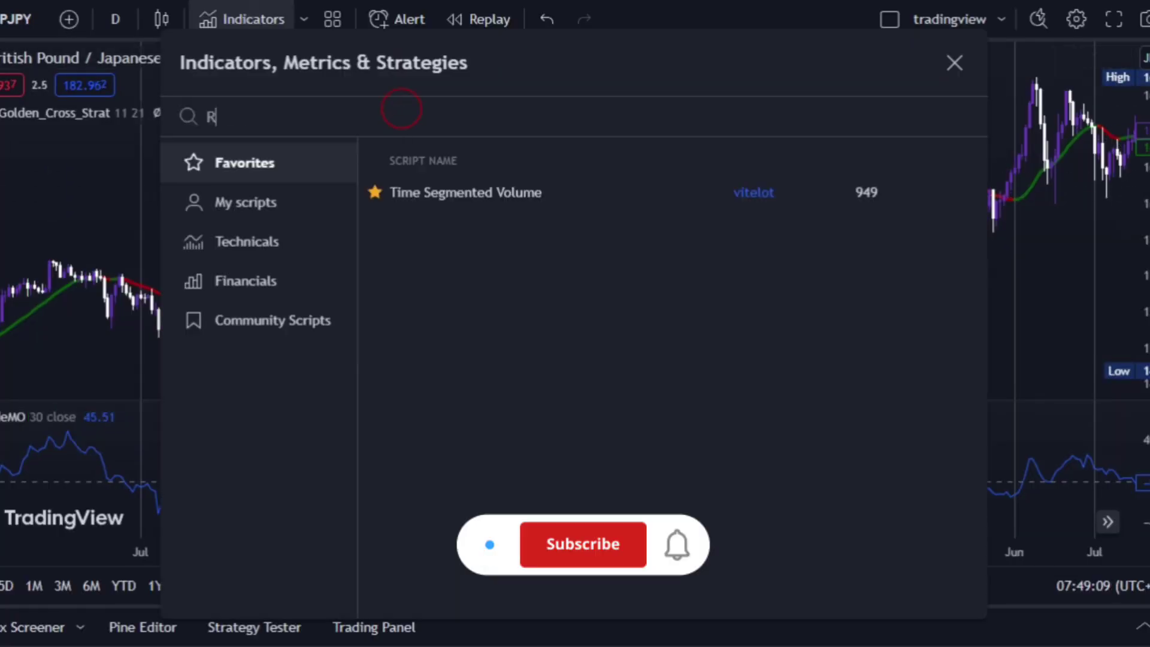
type("SI")
key("Return")
key("Escape")
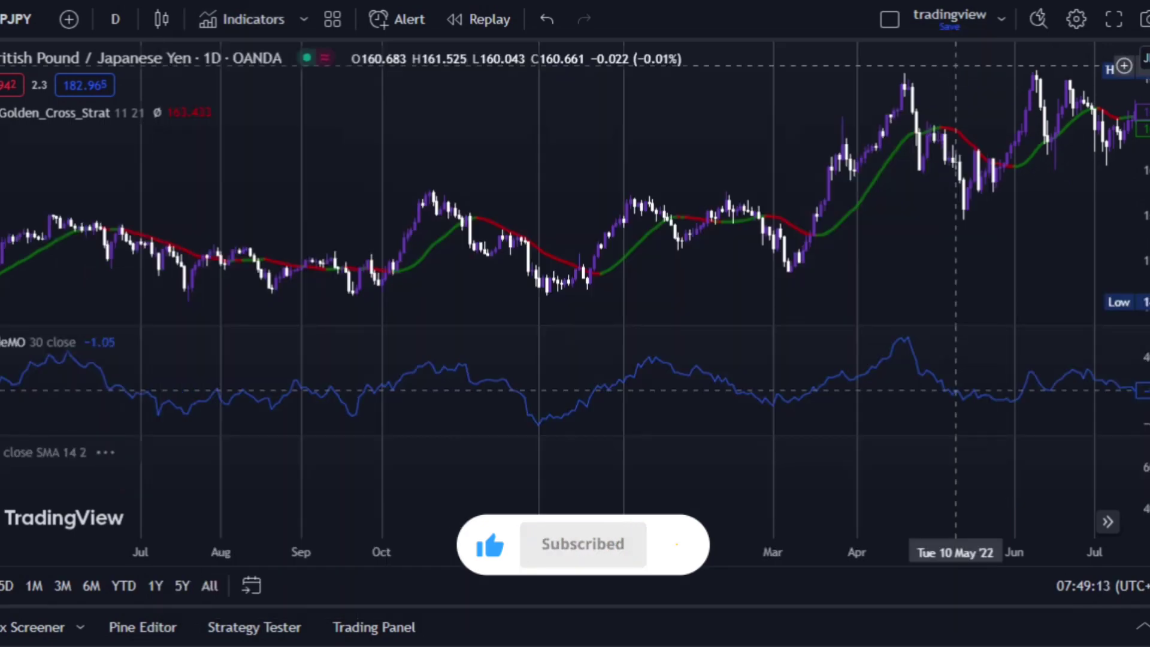
left_click_drag(371, 177, 206, 221)
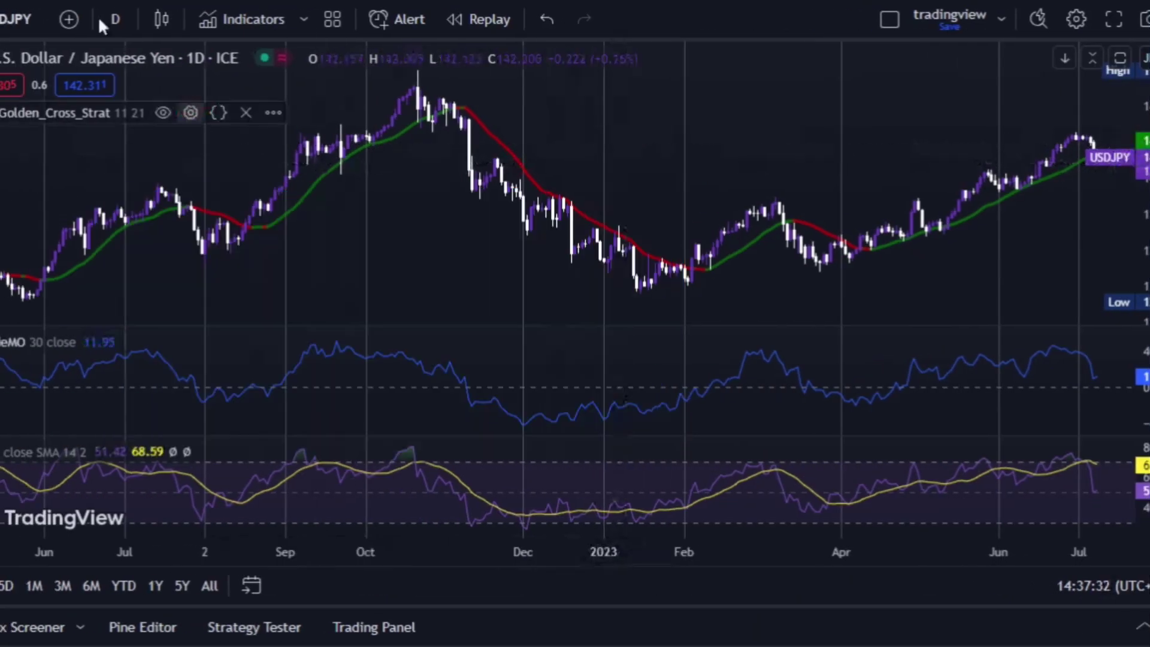
left_click(123, 15)
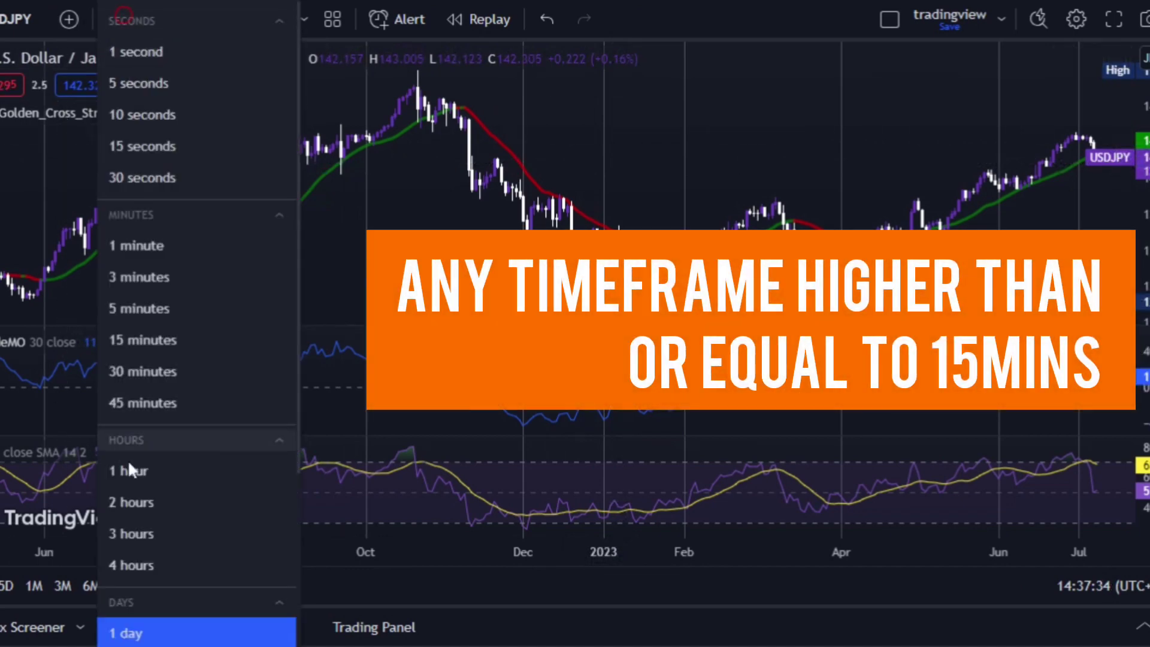
scroll(144, 443, "down", 3)
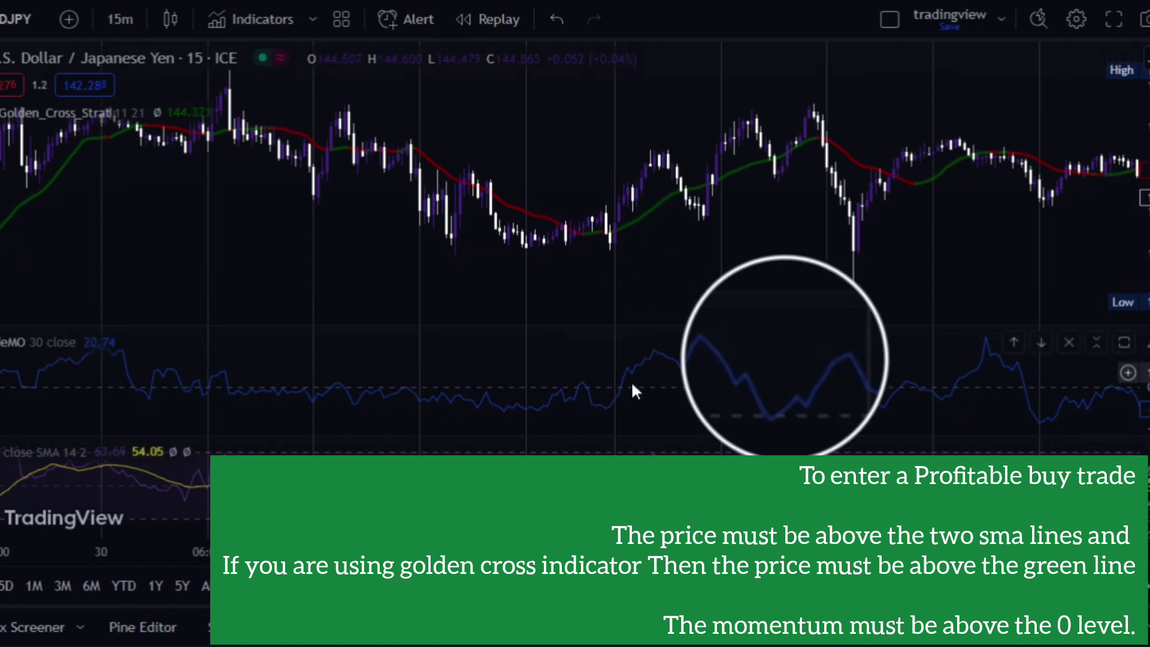
Start a bar replay of the daily USD/JPY chart from late August 2022.
left_click_drag(667, 288, 821, 287)
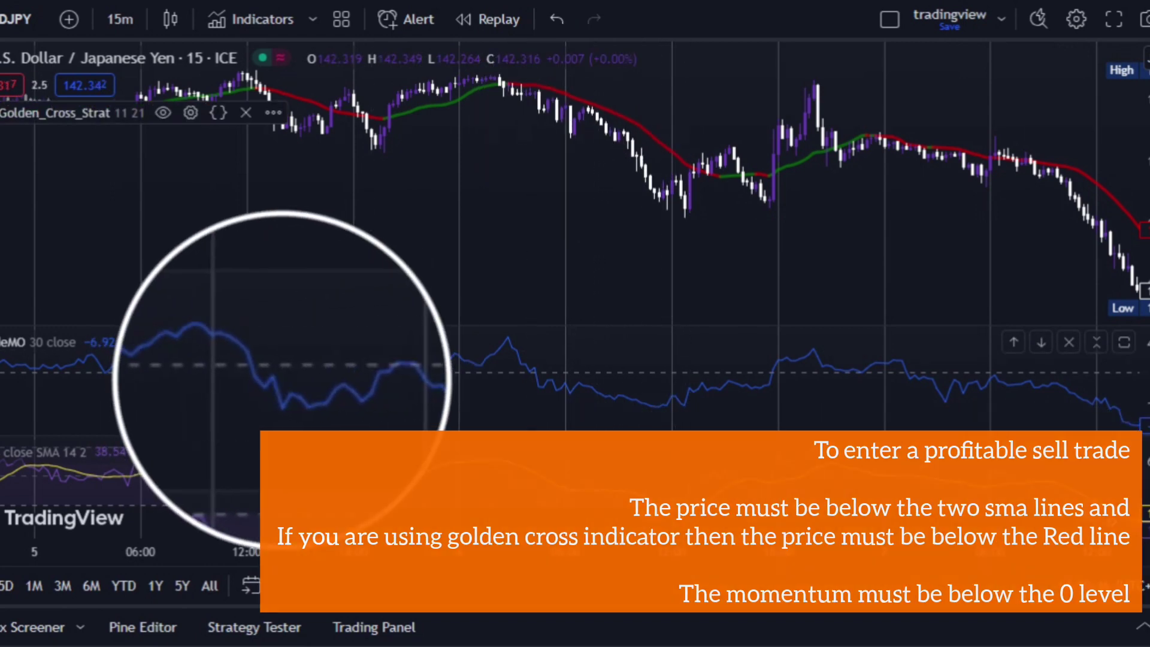
left_click(2, 68)
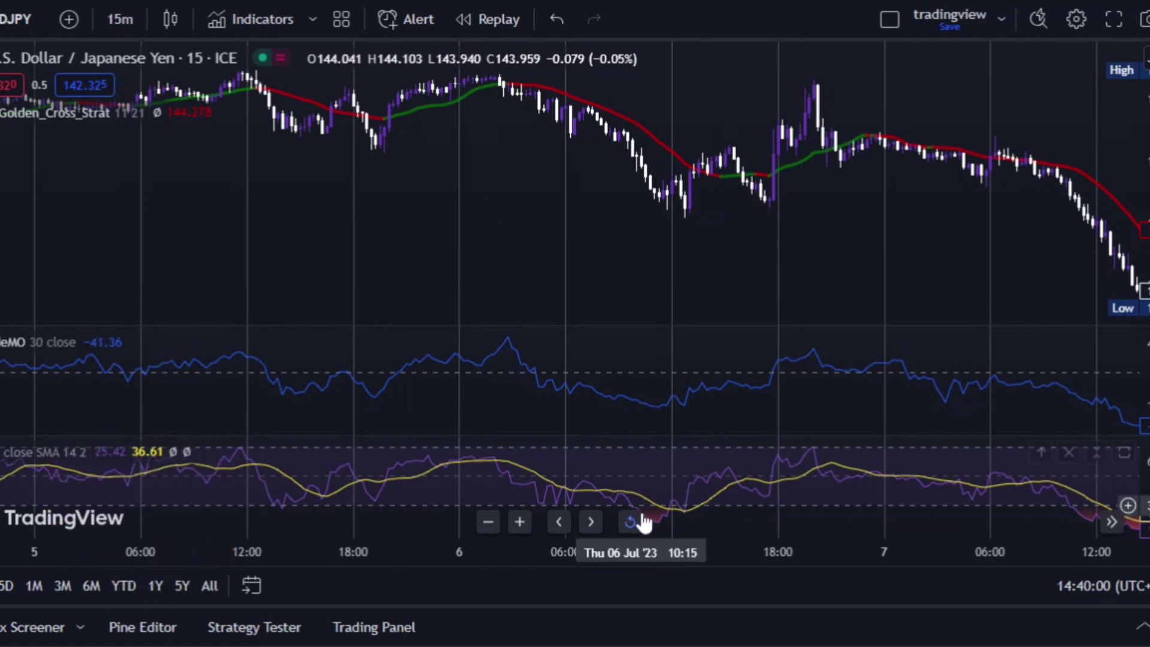
left_click_drag(575, 527, 763, 527)
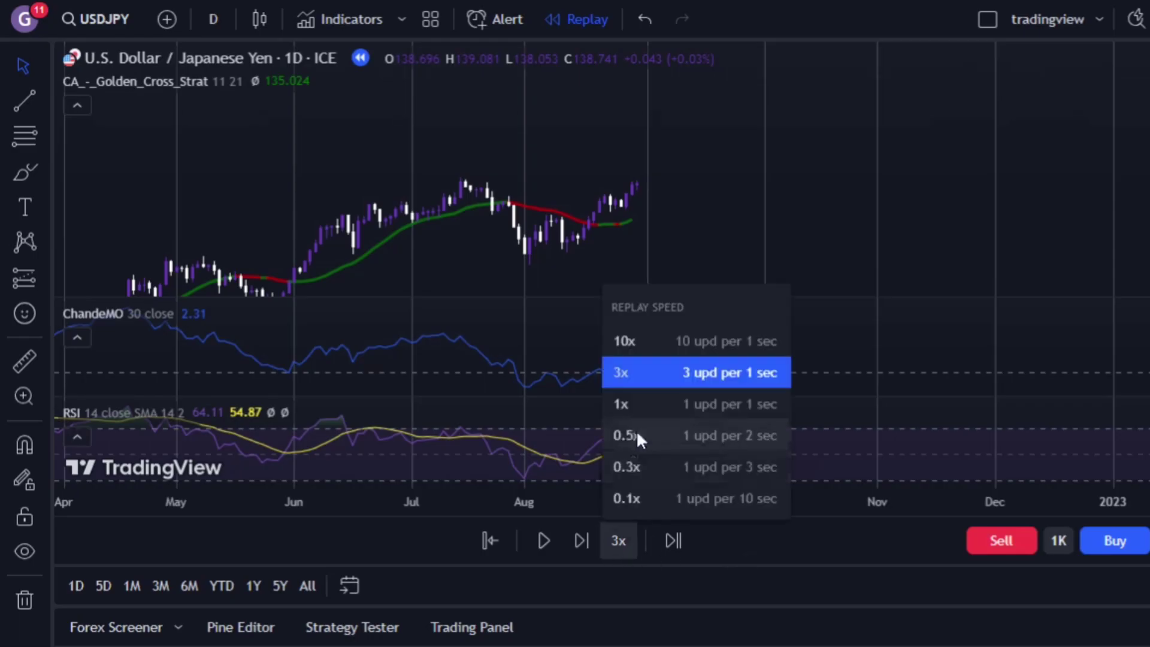
At 1x replay speed, open a 1000-unit buy at 138.741 and run the replay.
left_click(623, 404)
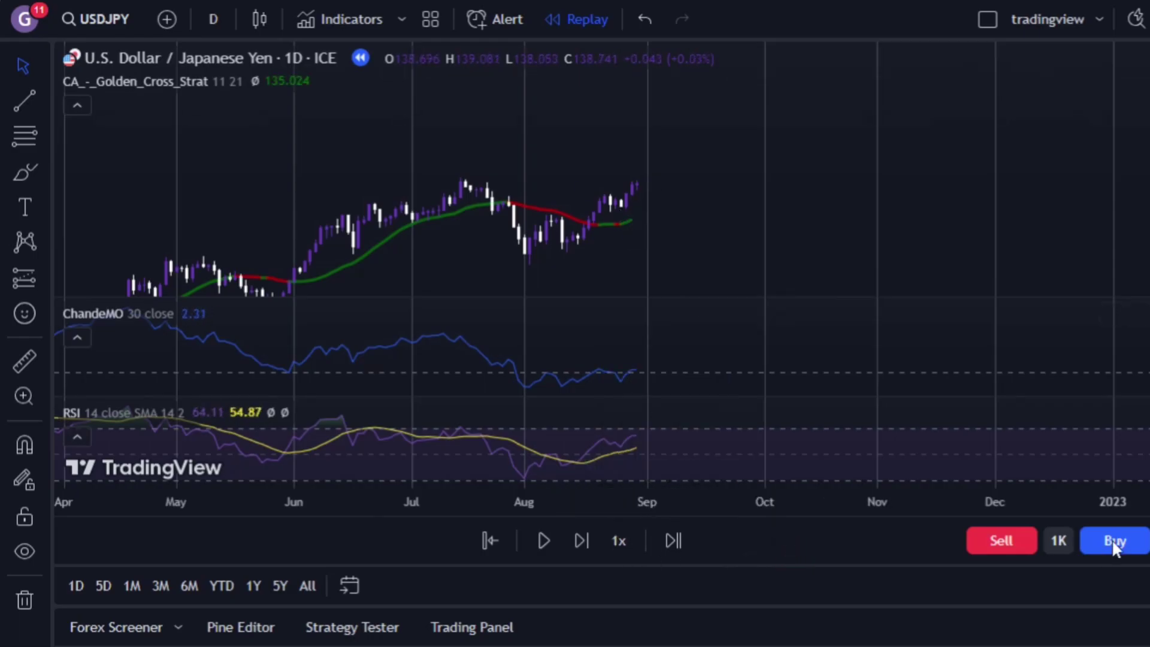
left_click_drag(873, 254, 973, 258)
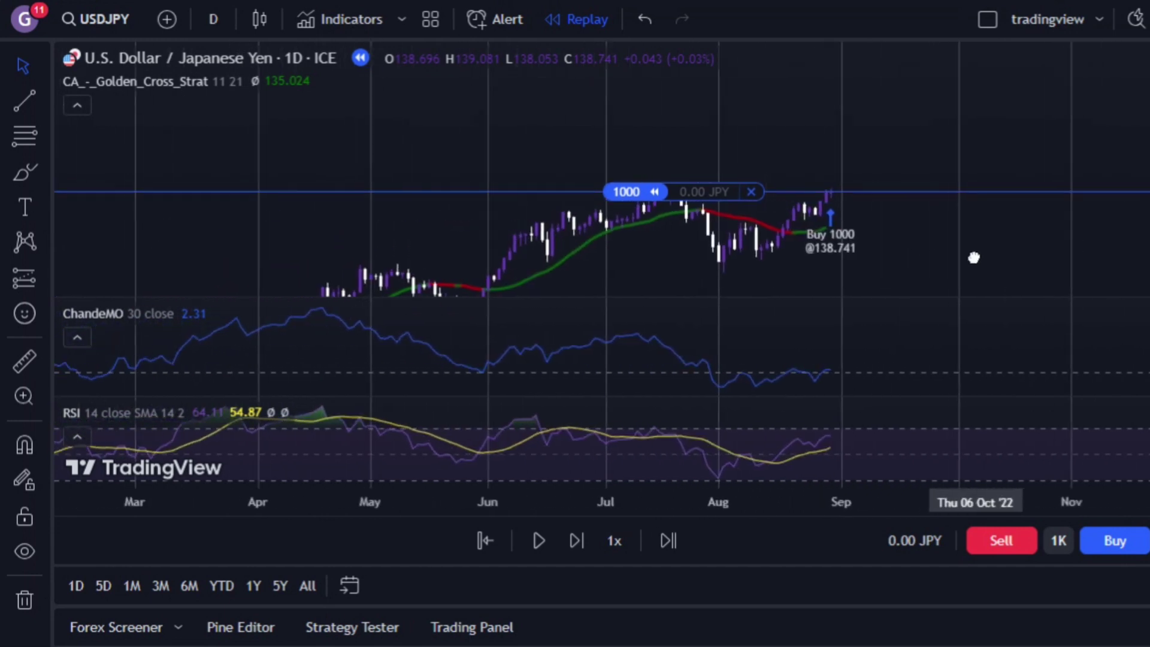
left_click(542, 548)
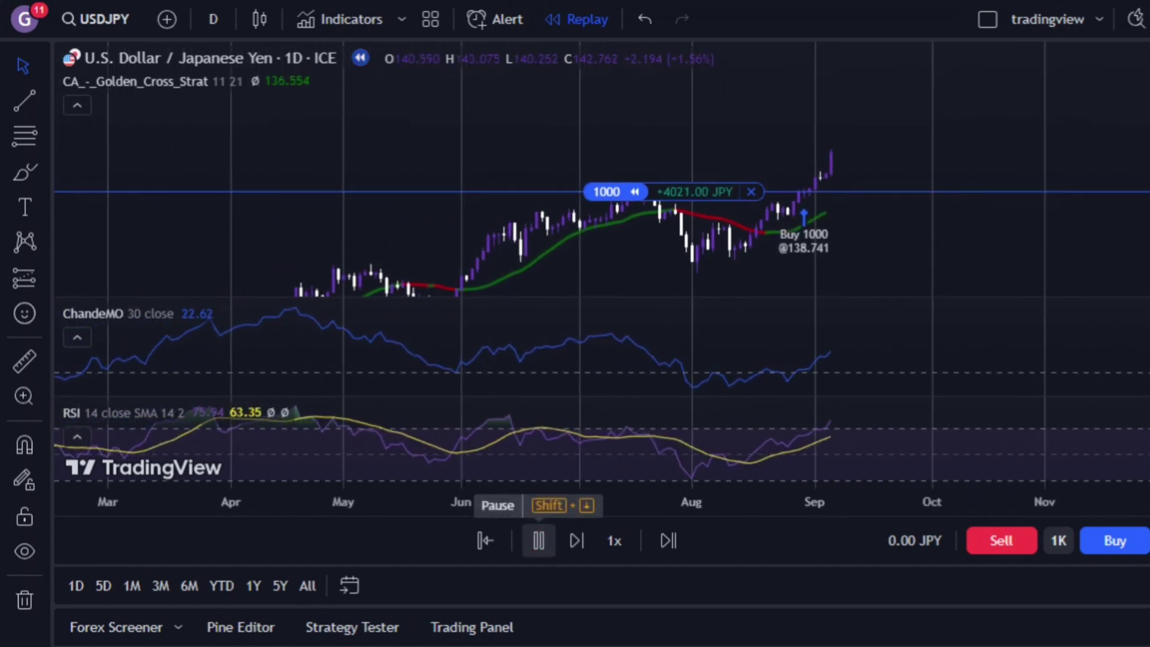
left_click(538, 541)
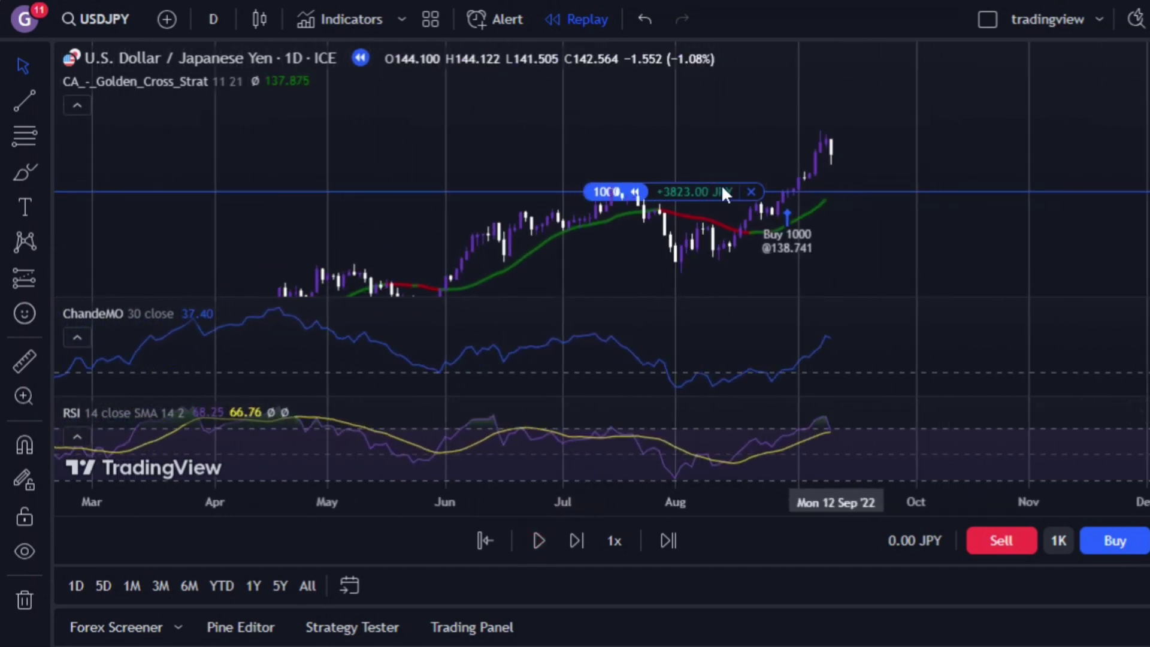
left_click(542, 543)
left_click(542, 543)
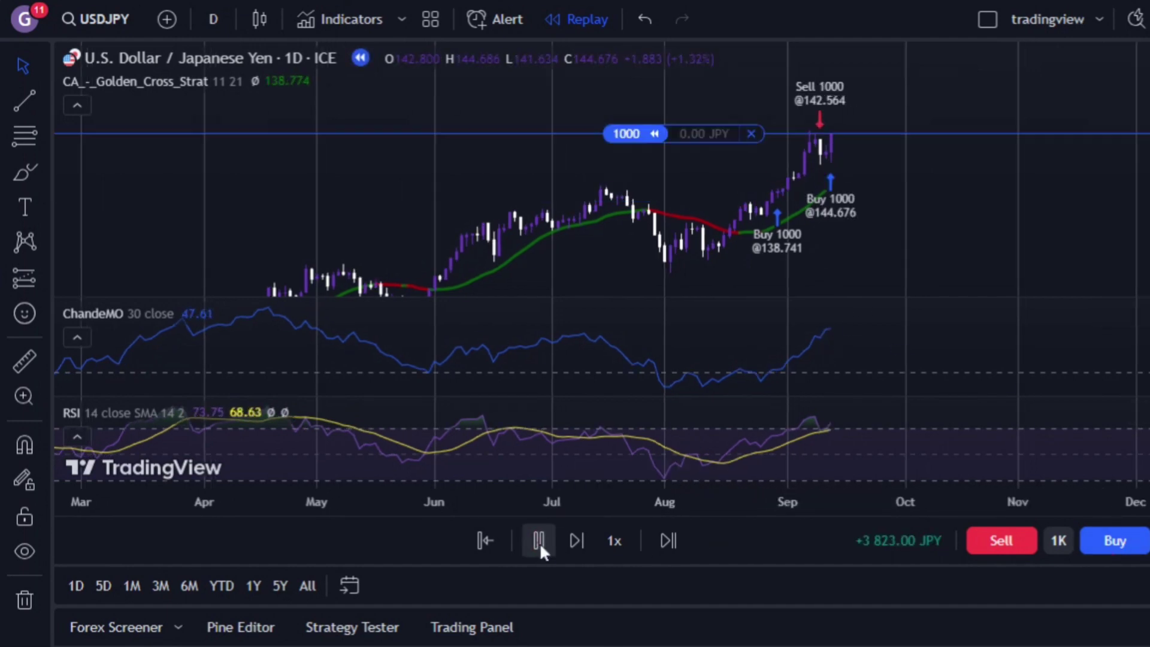
left_click(539, 542)
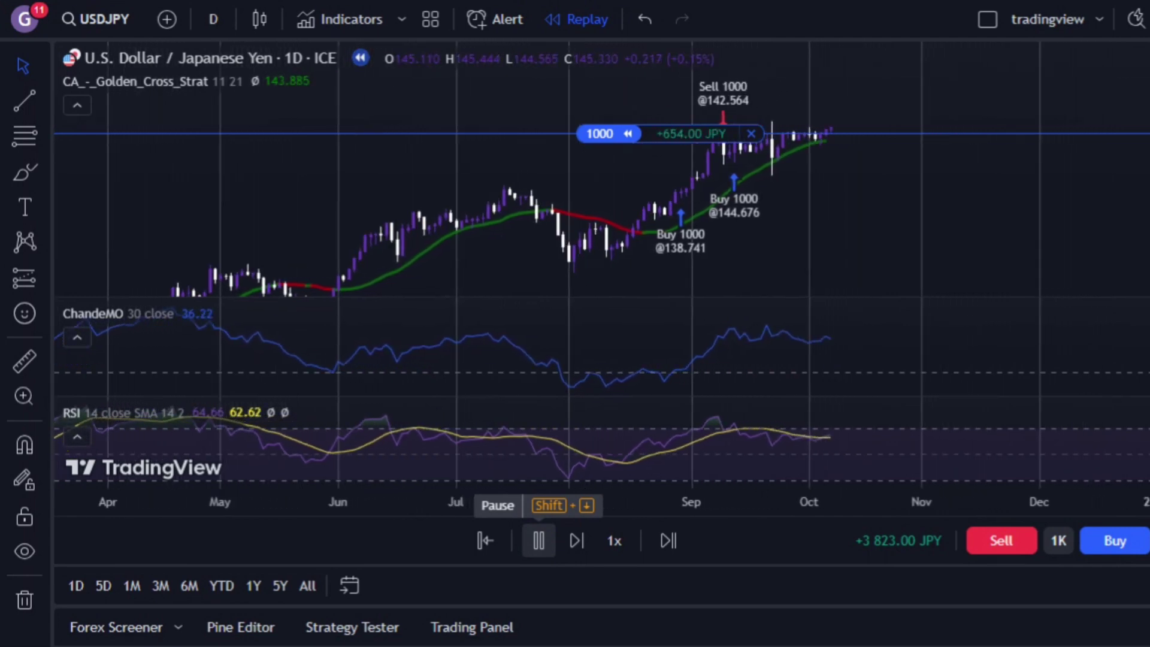
Advance the replay with repeated play, pause and single-bar steps toward +8,303 JPY profit.
left_click(539, 541)
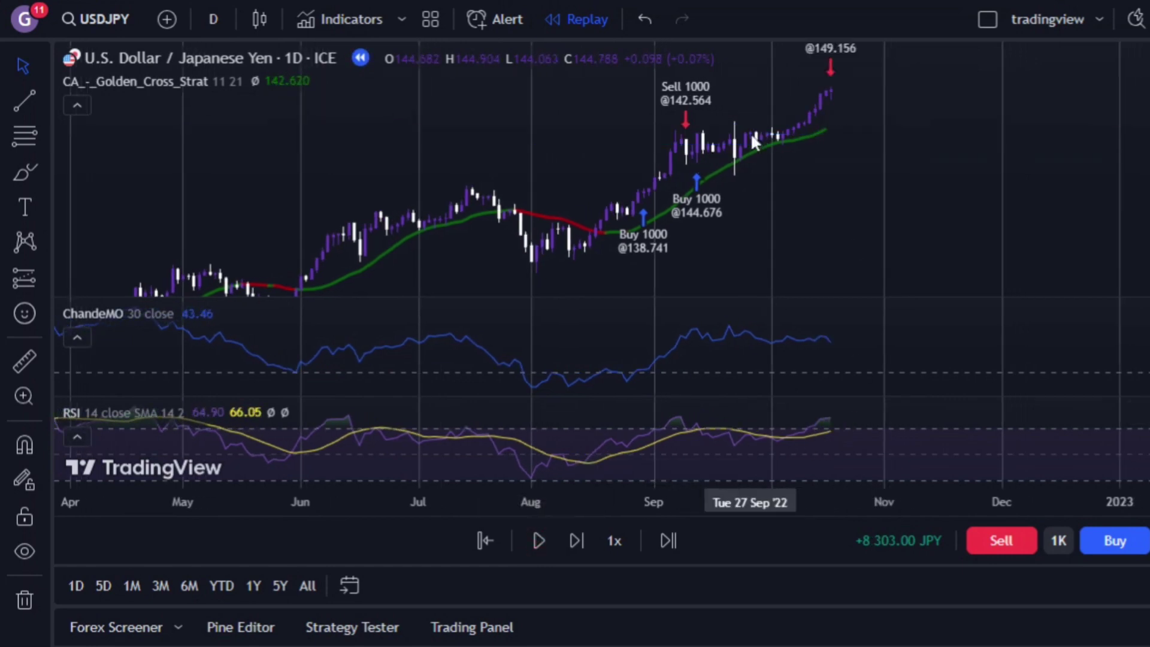
left_click(539, 541)
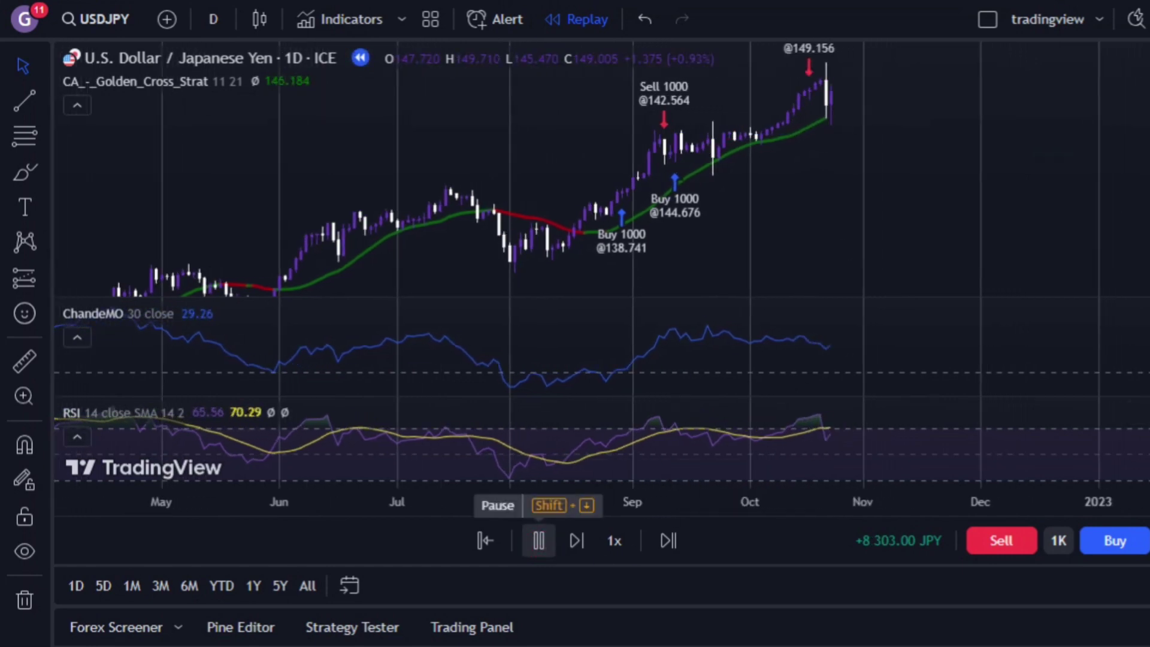
left_click(538, 541)
left_click(539, 540)
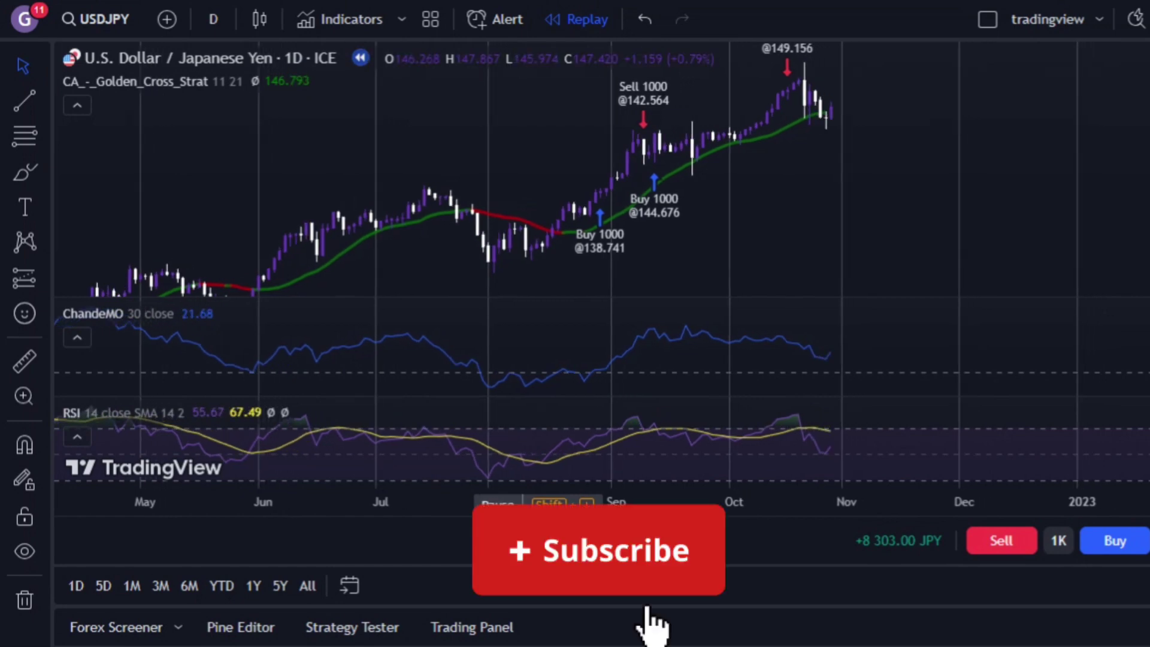
left_click(539, 540)
left_click(537, 542)
left_click(537, 542)
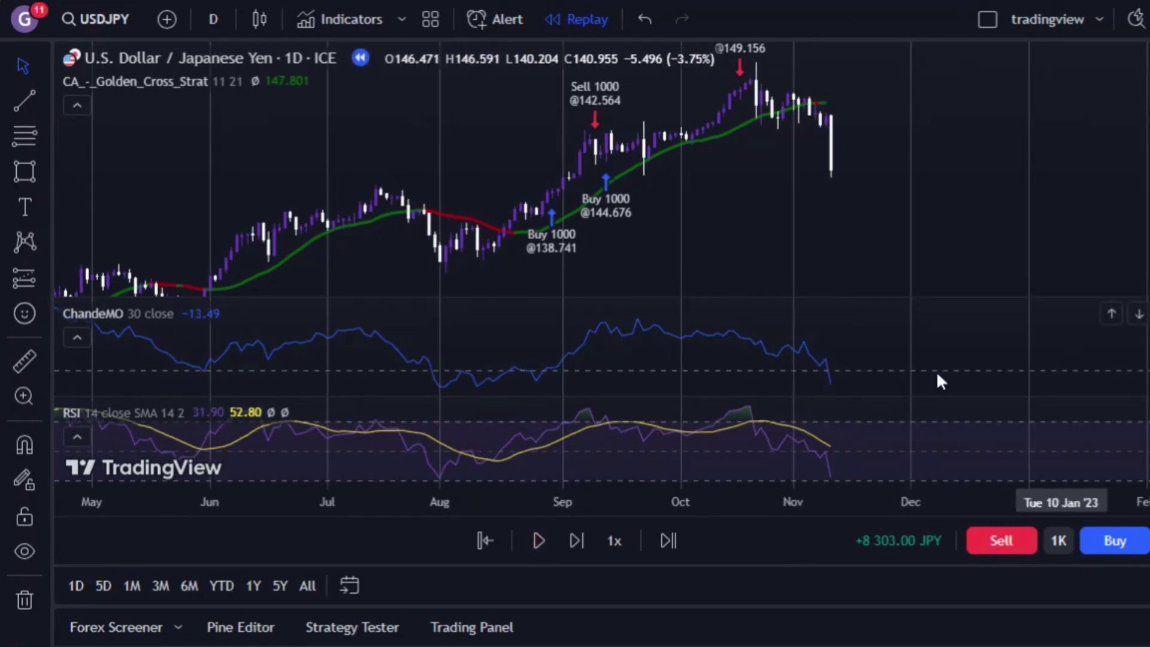
left_click(576, 540)
left_click(539, 540)
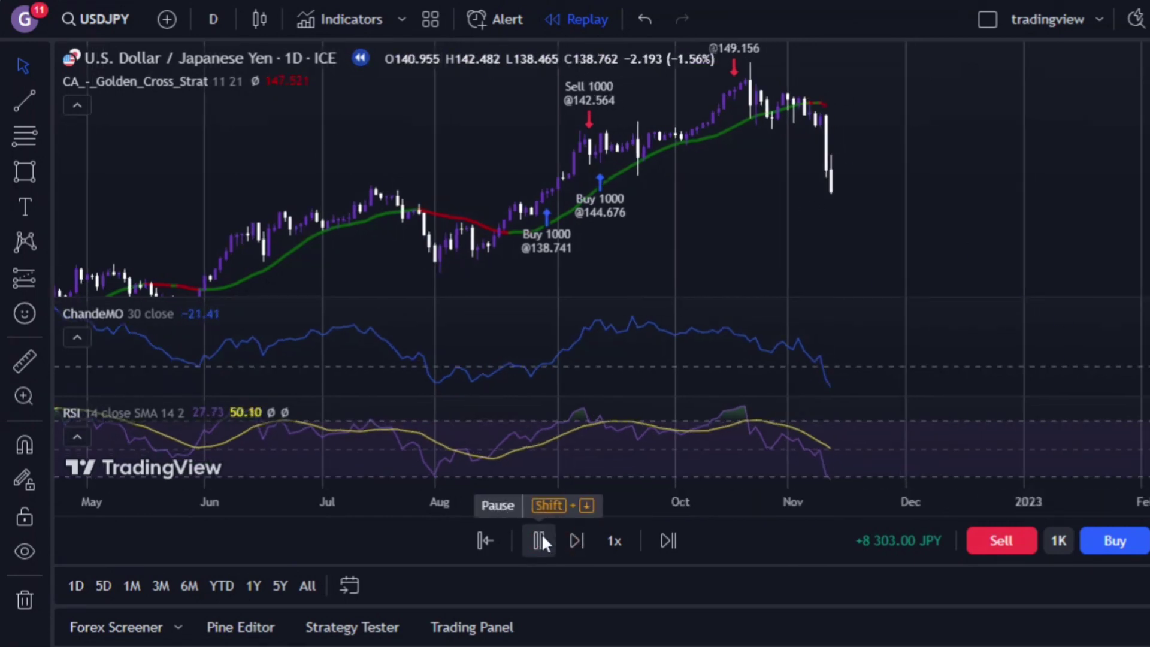
left_click(538, 541)
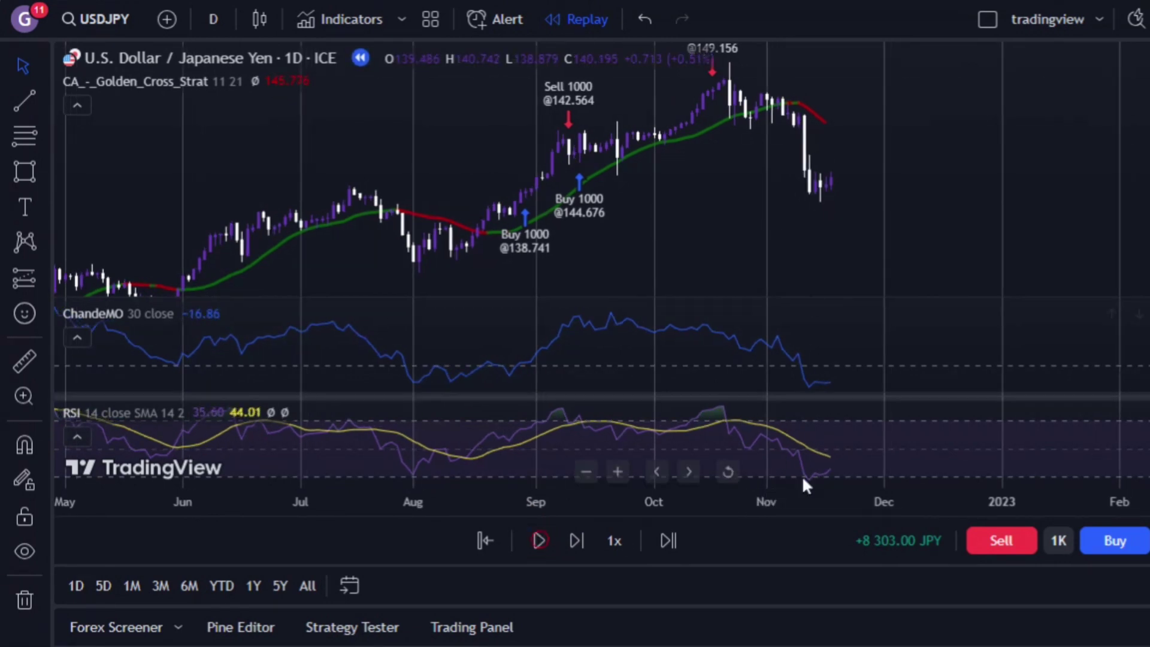
left_click(537, 541)
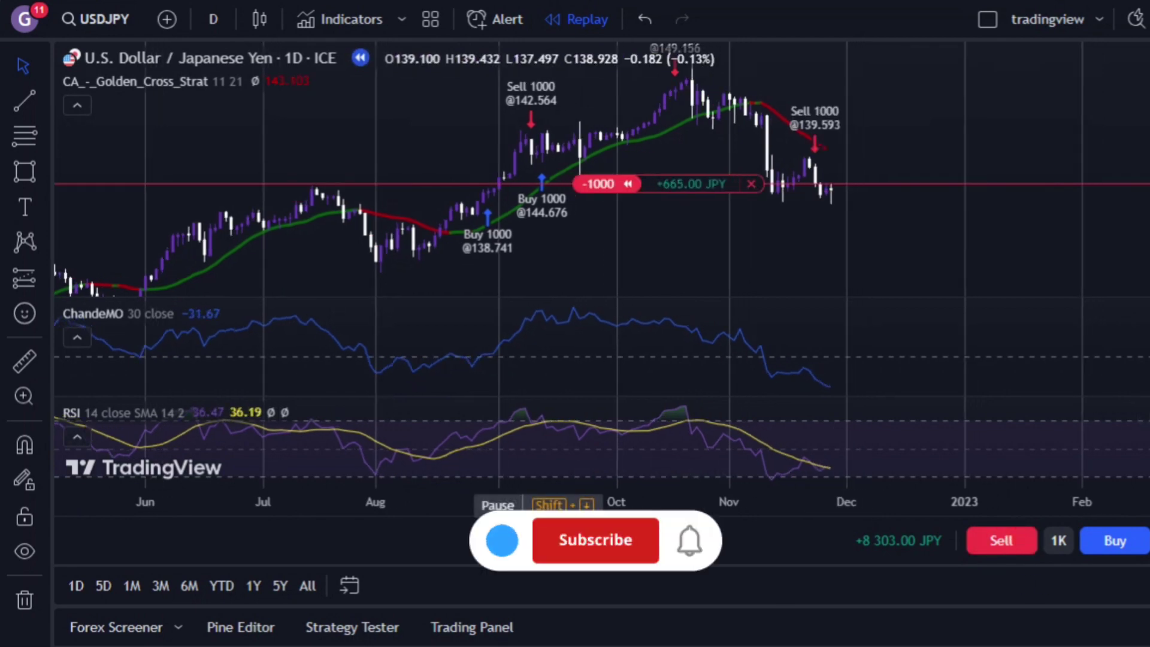
left_click(538, 541)
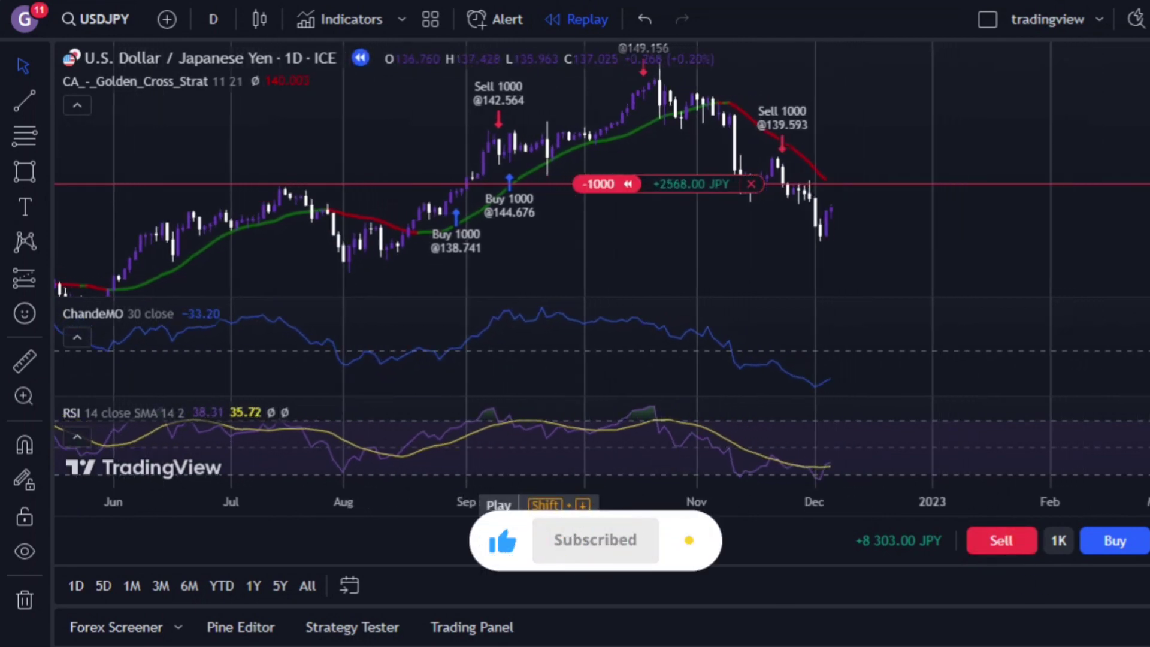
Search the indicators for 'sess' to list Session Volume Profile options.
left_click_drag(953, 208, 1101, 206)
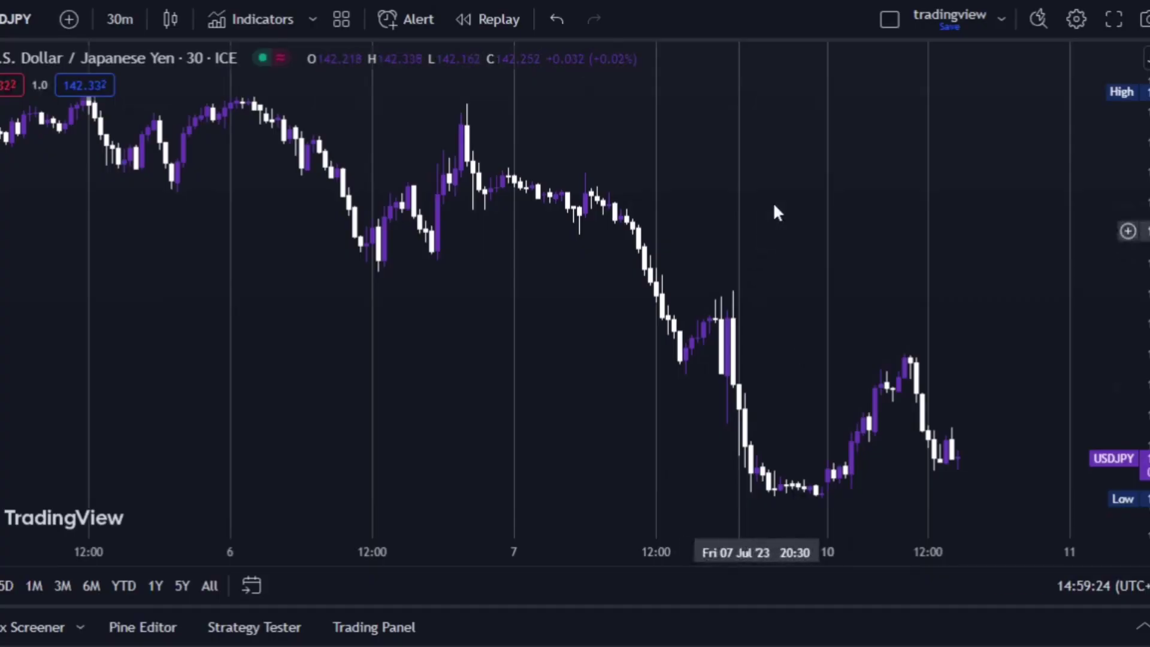
key("slash")
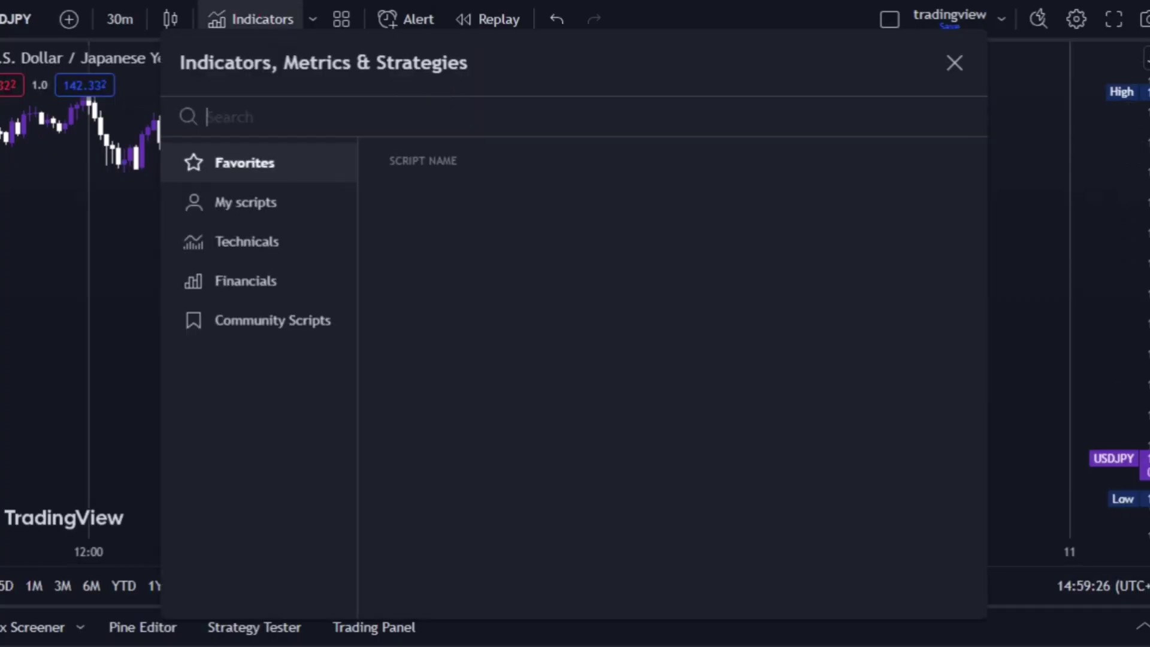
type("sess")
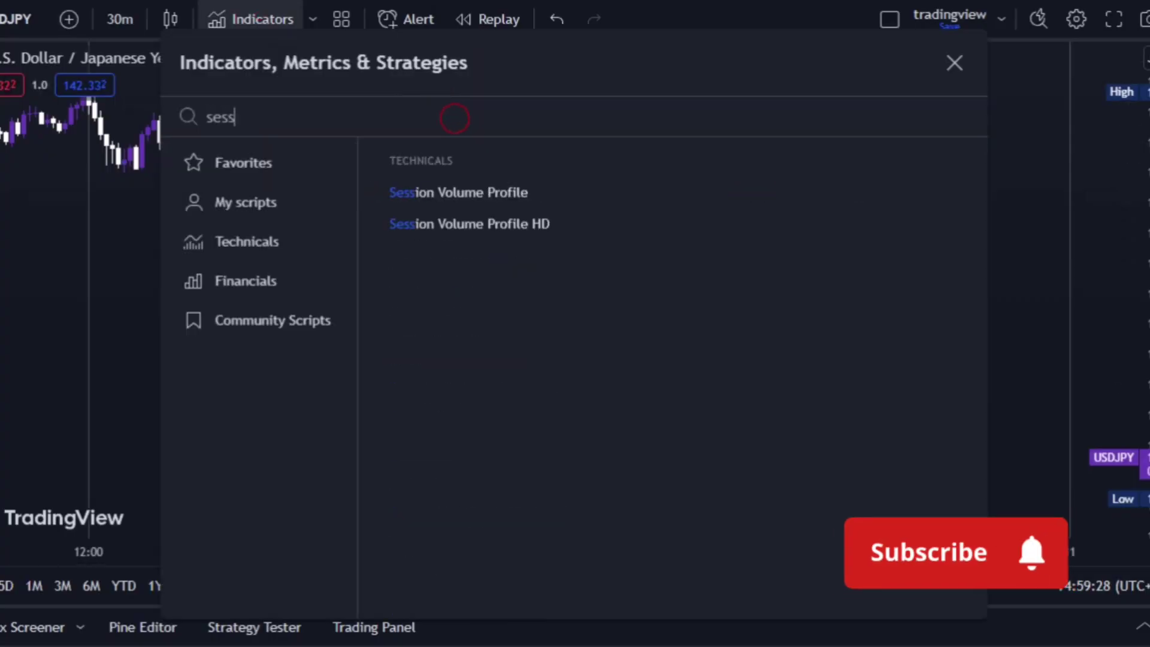